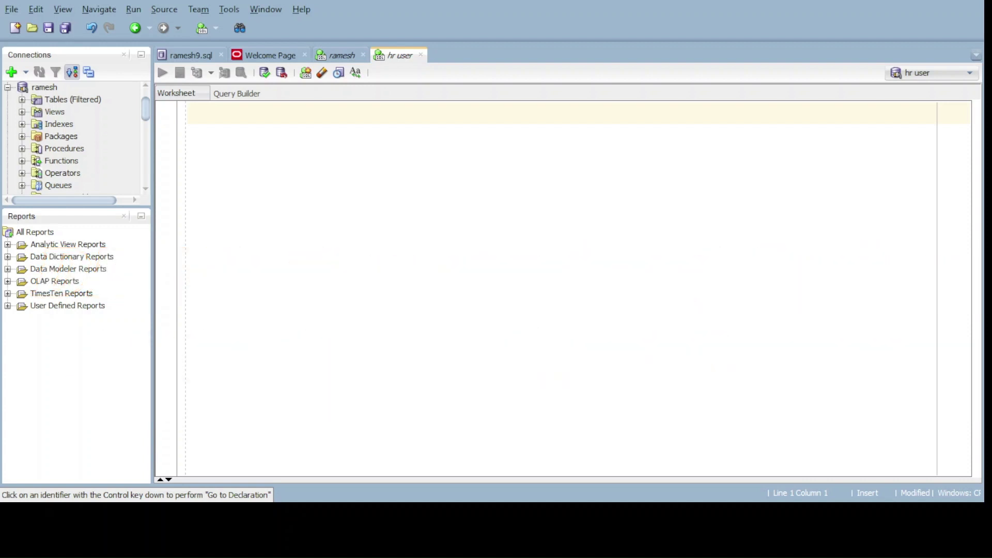
Run select * from emp; in the empty worksheet
click(583, 289)
text(selec)
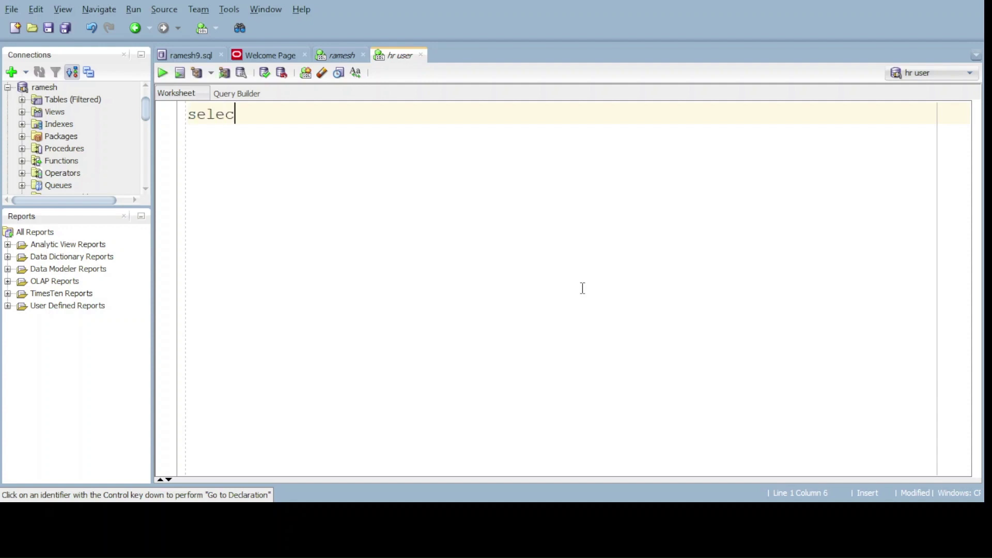
text(t * from emp;)
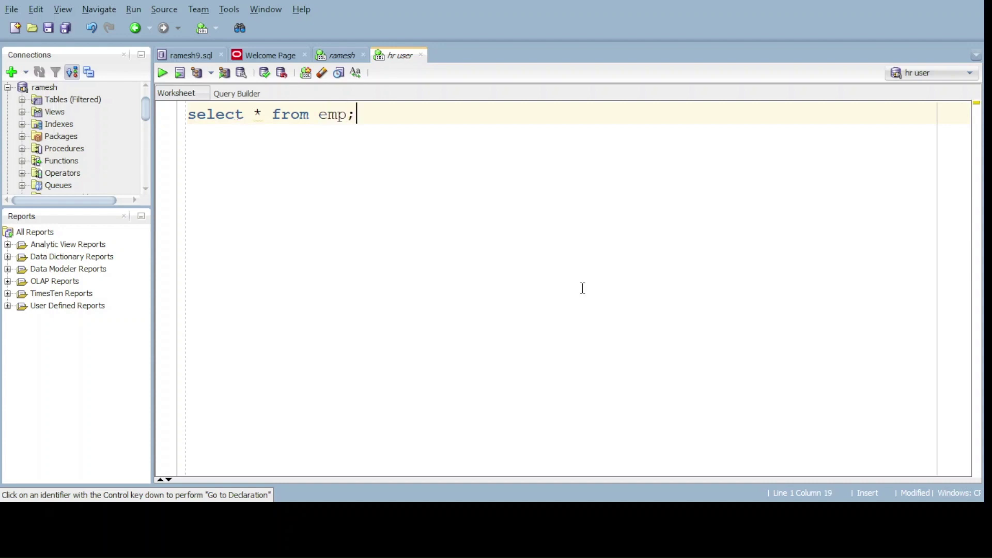
key(ctrl+Return)
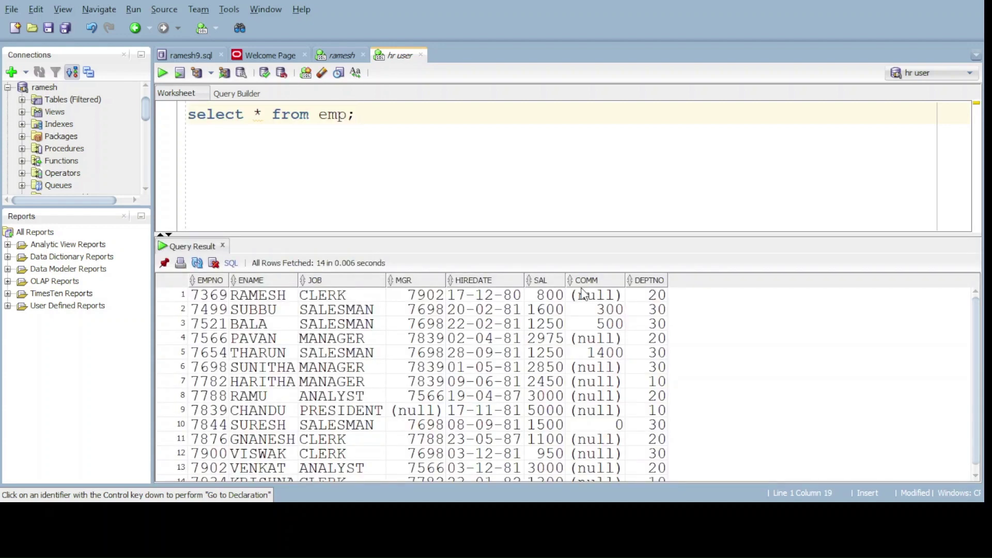
key(Return)
text(select ename)
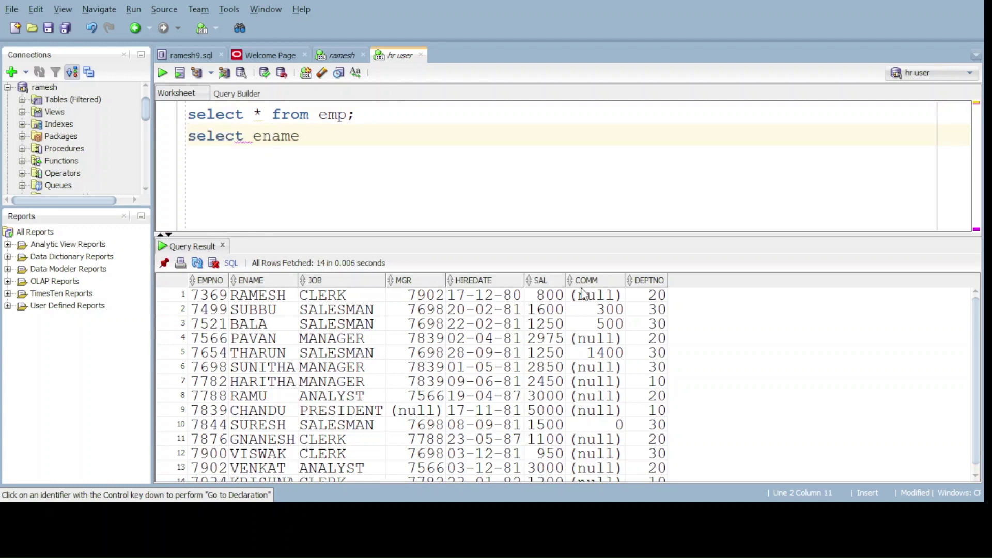
text(me, )
text(sal)
text( from emp)
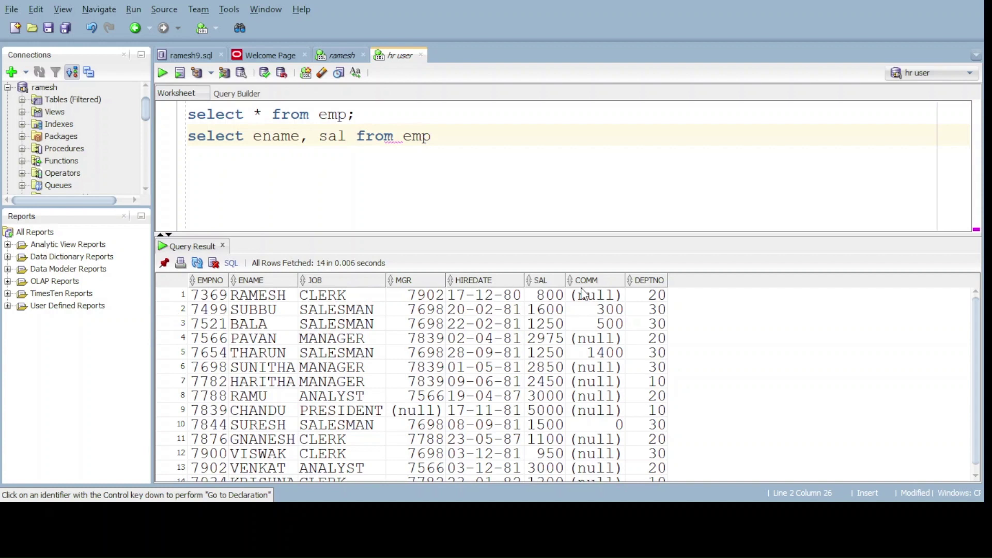
text( order b)
text(y sa)
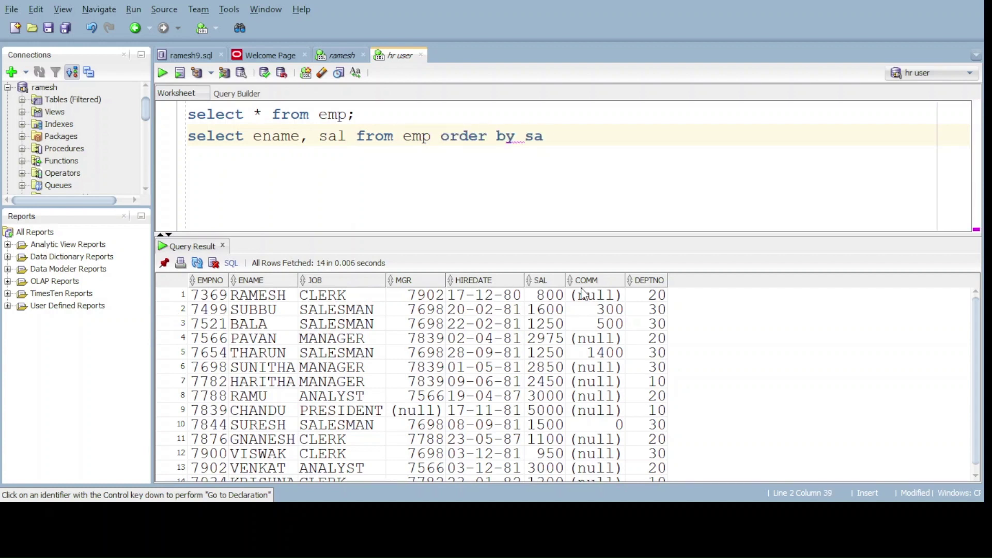
text(l;)
Run select ename, sal from emp order by sal; to list salaries ascending, top 5000
key(shift+Home)
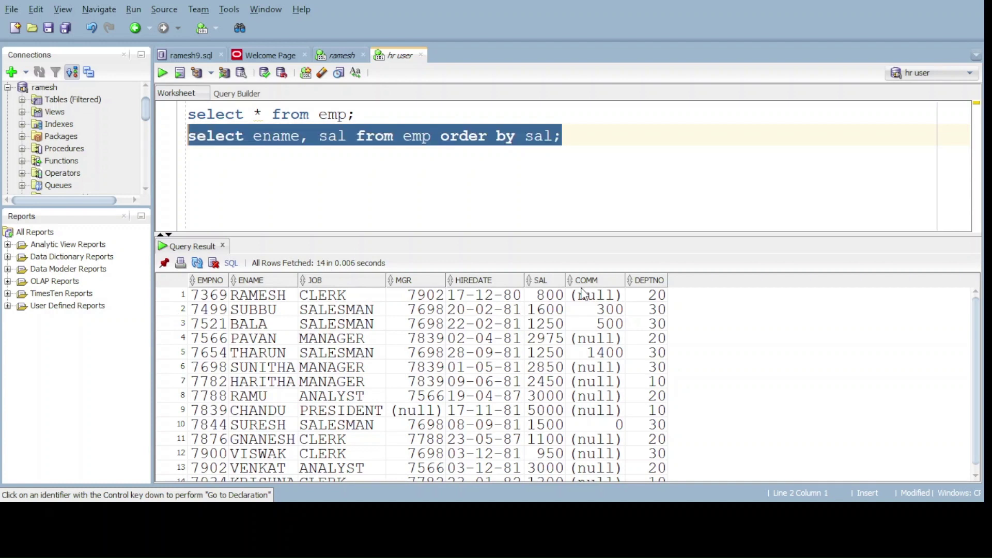
click(163, 72)
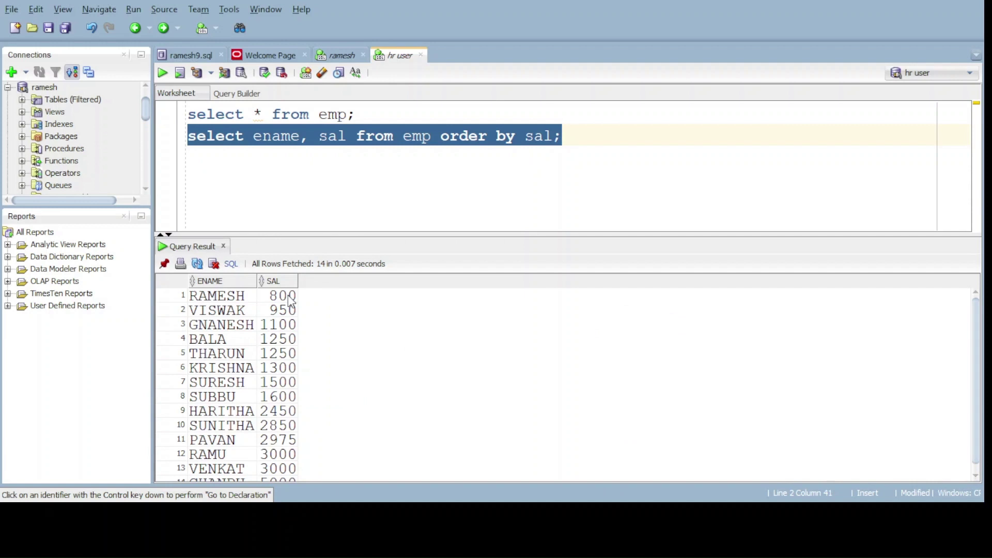
click(596, 133)
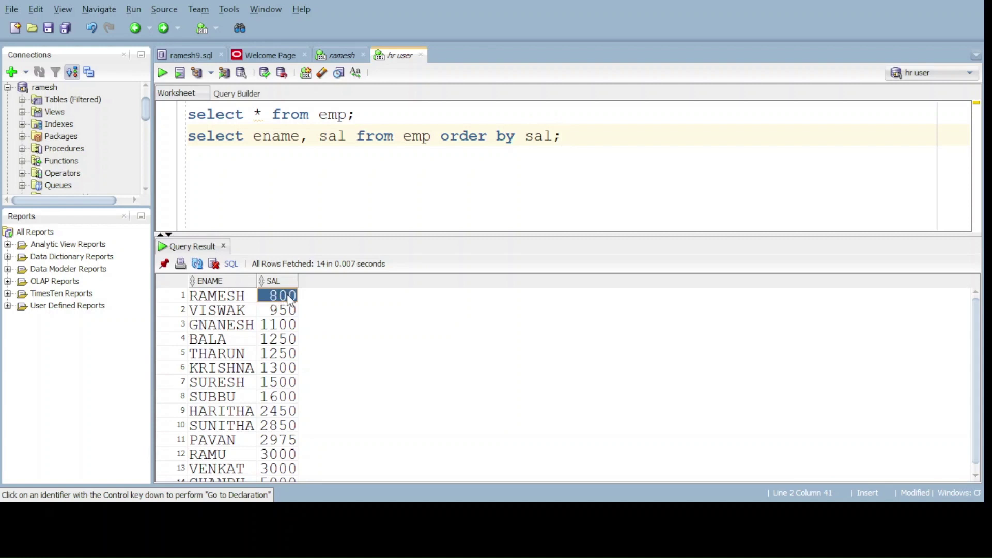
scroll(287, 400, down, 1)
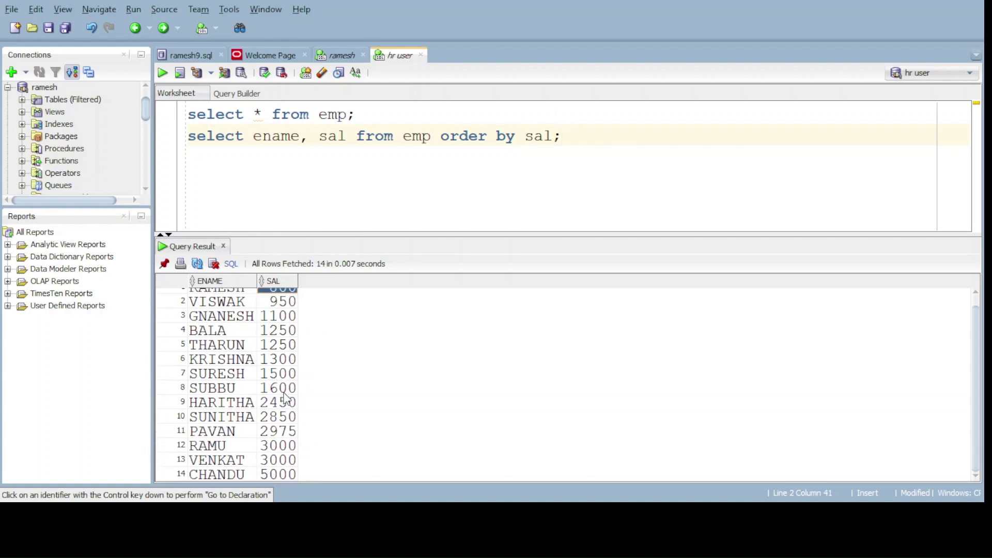
click(272, 475)
scroll(264, 349, up, 1)
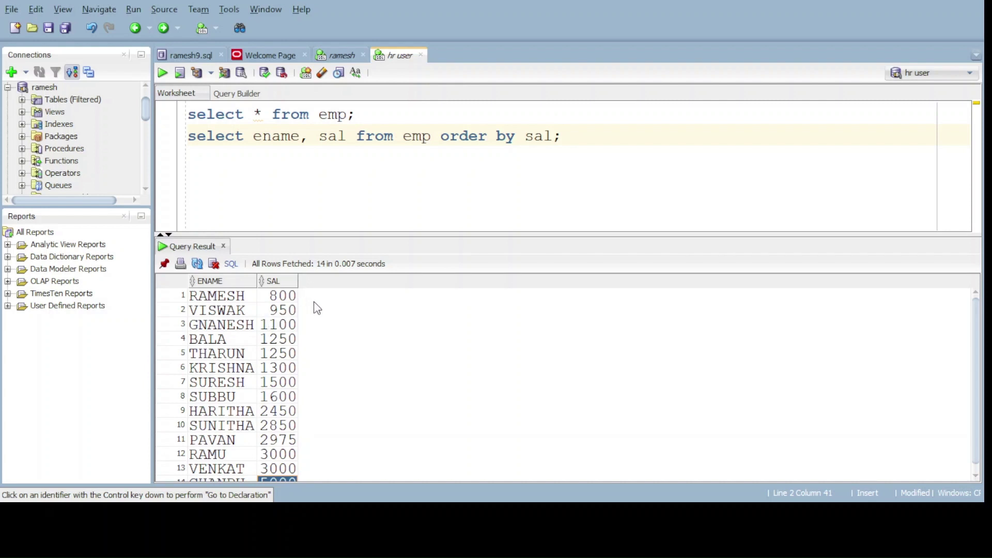
Change the second query to order by sal desc and run it
click(580, 135)
key(BackSpace)
text(desc;)
key(shift+Home)
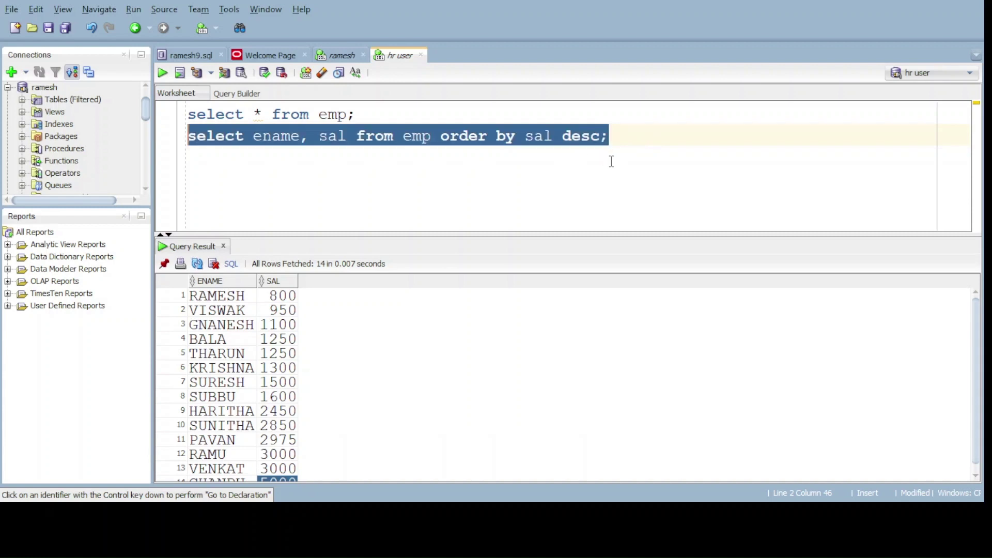
click(162, 73)
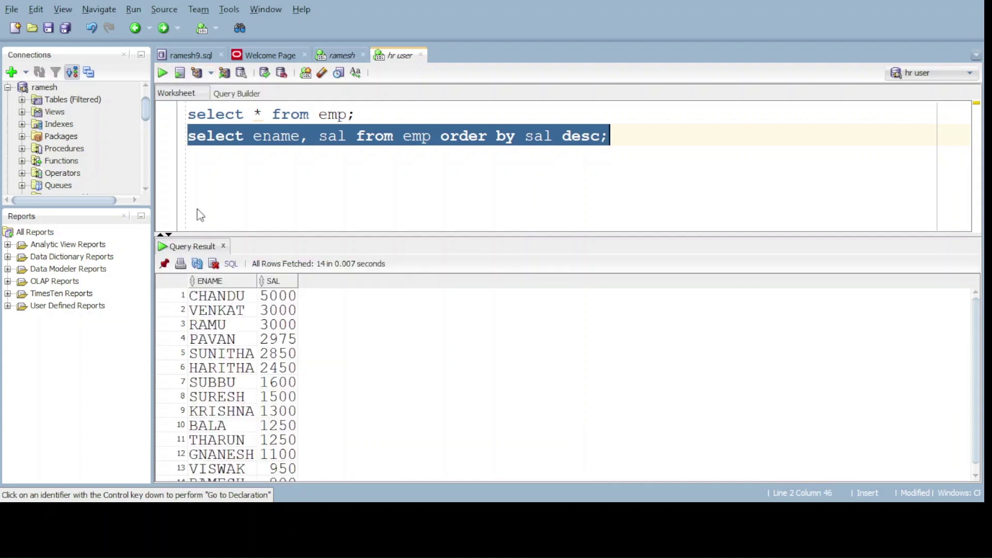
Check the descending results: top salary 5000, lowest 800, SAL and ENAME columns
click(274, 301)
scroll(280, 318, down, 1)
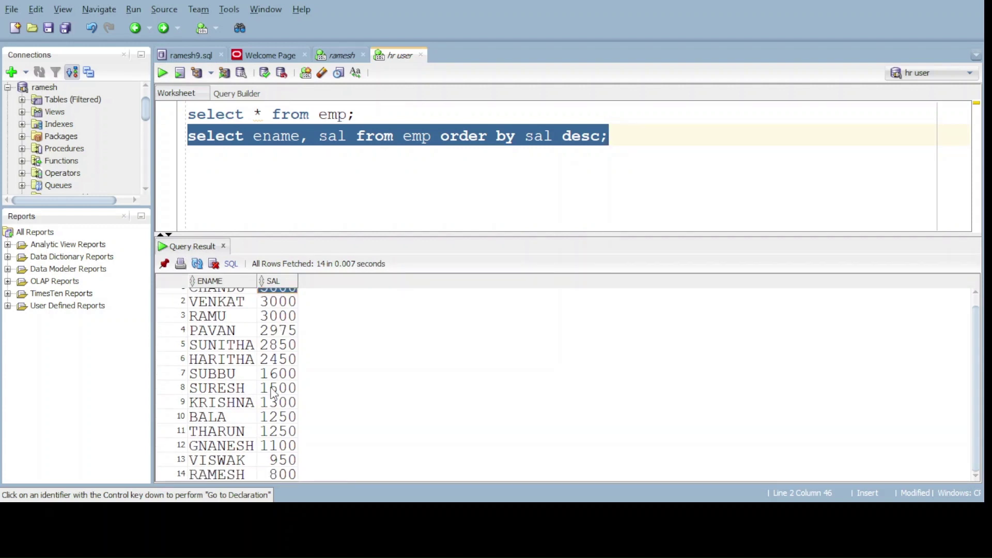
click(281, 472)
scroll(279, 434, up, 1)
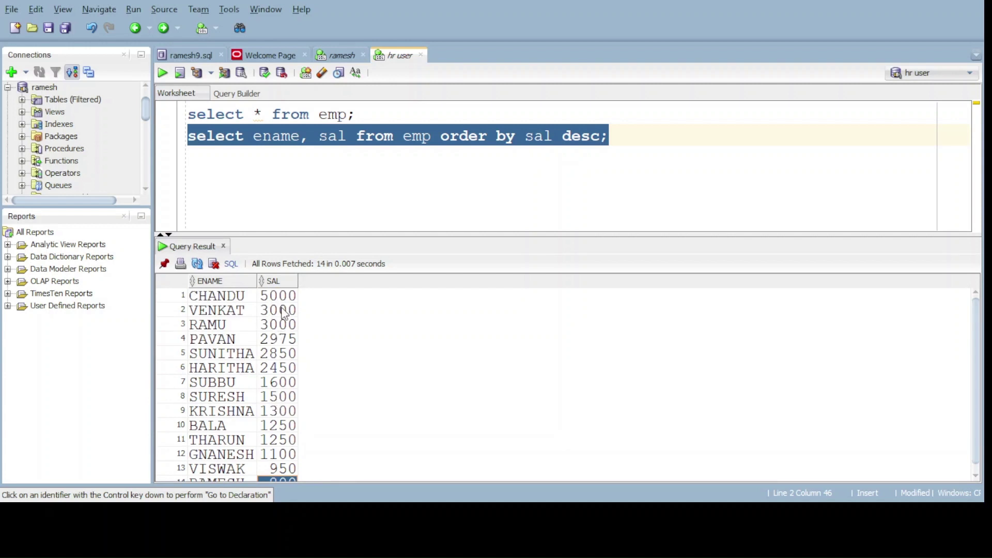
click(273, 281)
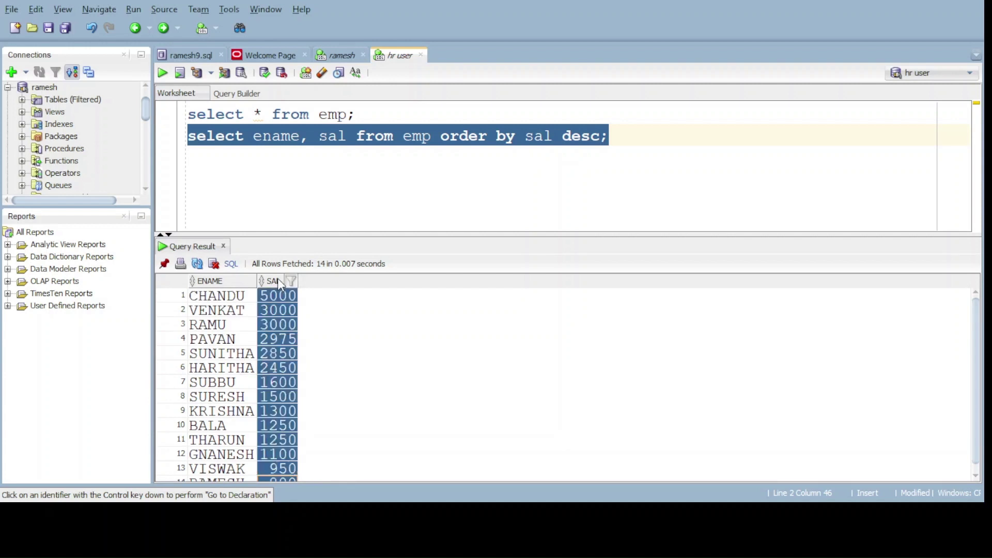
click(208, 281)
click(639, 148)
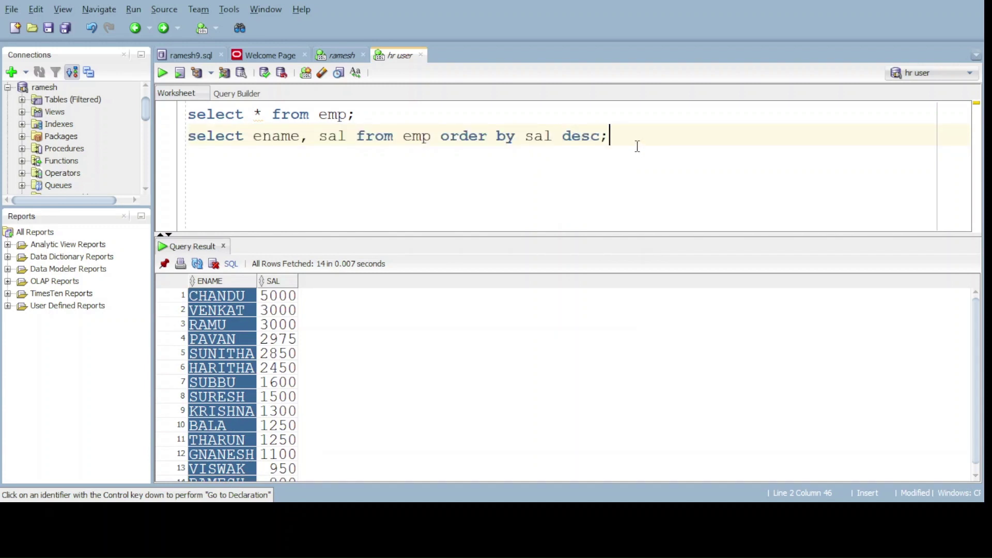
Add and run select ename, sal from emp order by ename; listing BALA to VISWAK
key(Return)
text(select en)
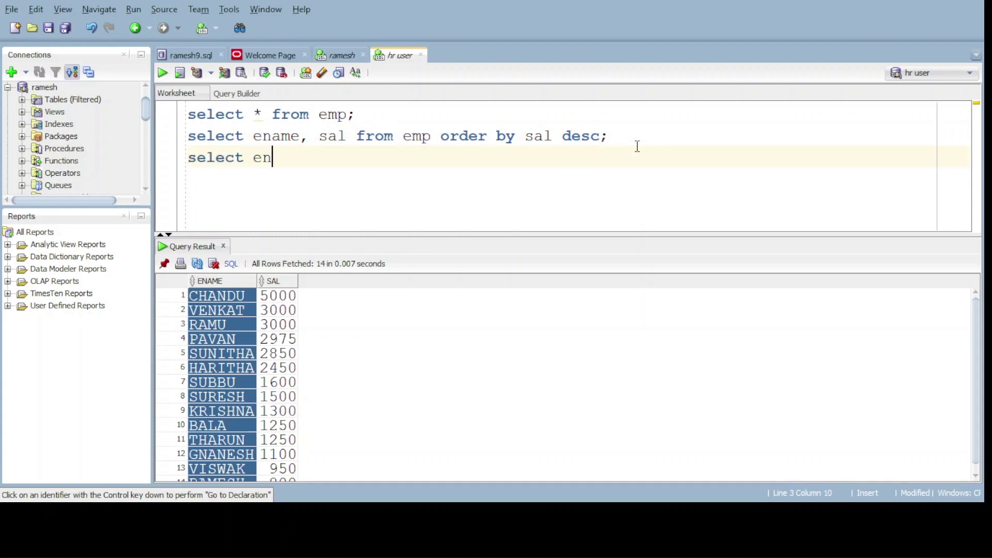
text(ame, sala)
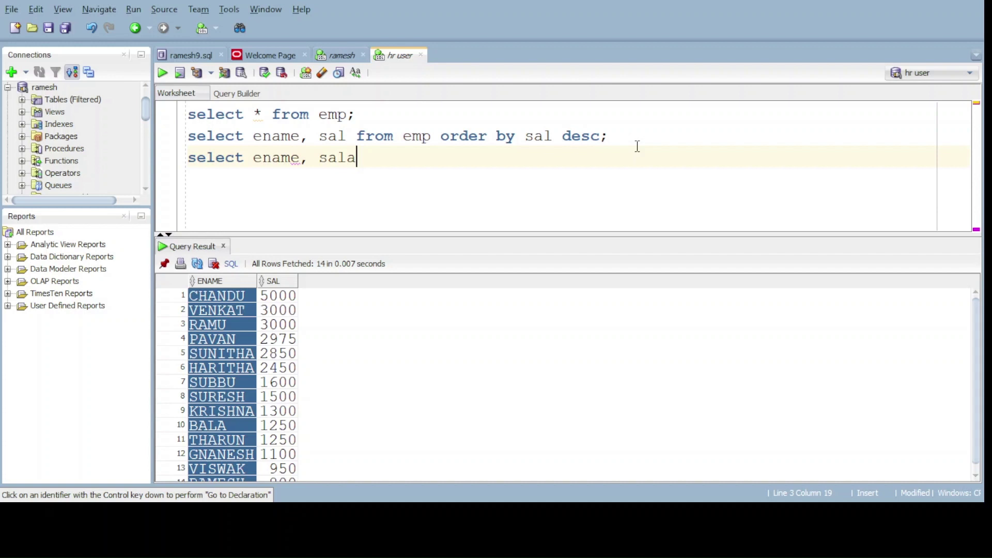
key(BackSpace)
text(from)
text( emp f)
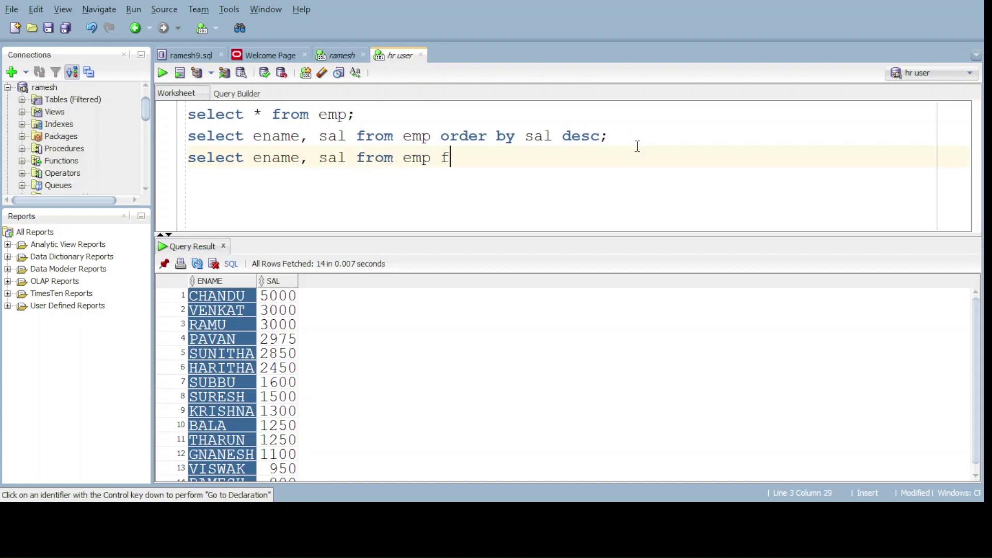
key(BackSpace)
text(order by )
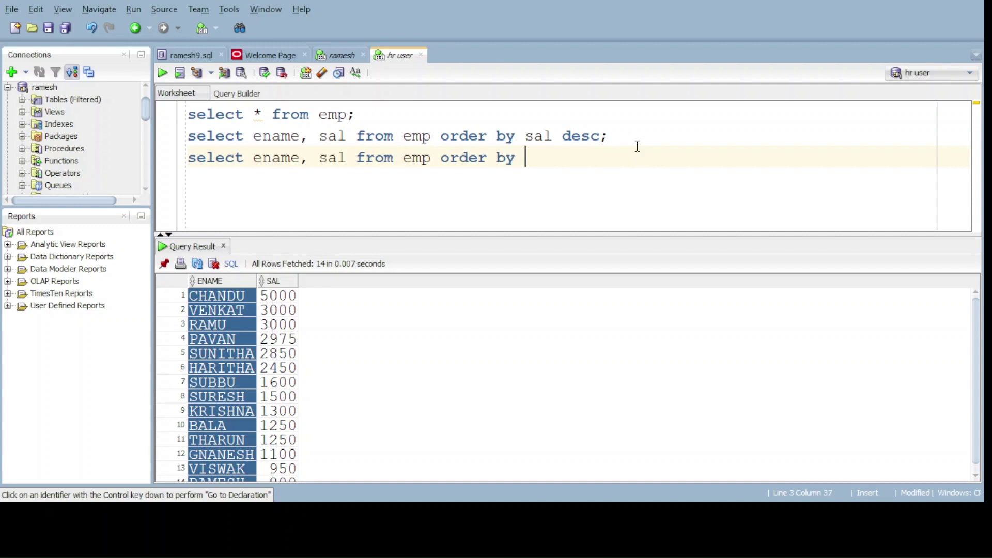
text(enam)
text(e;)
key(shift+Home)
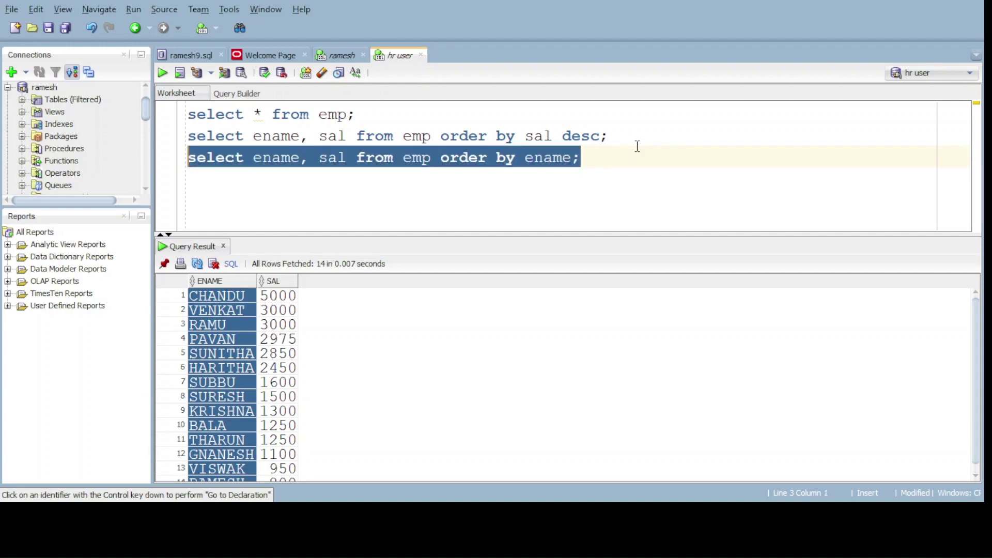
click(162, 73)
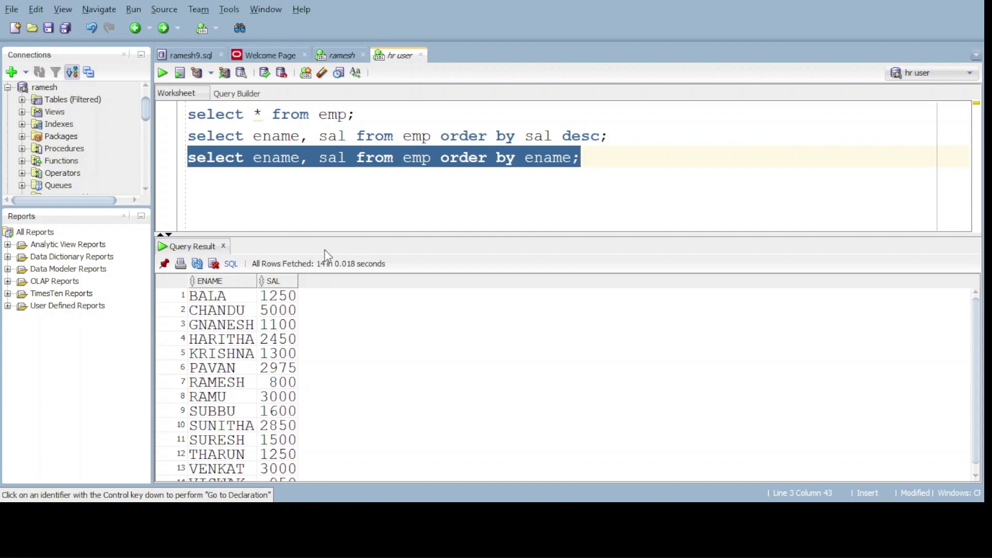
click(208, 282)
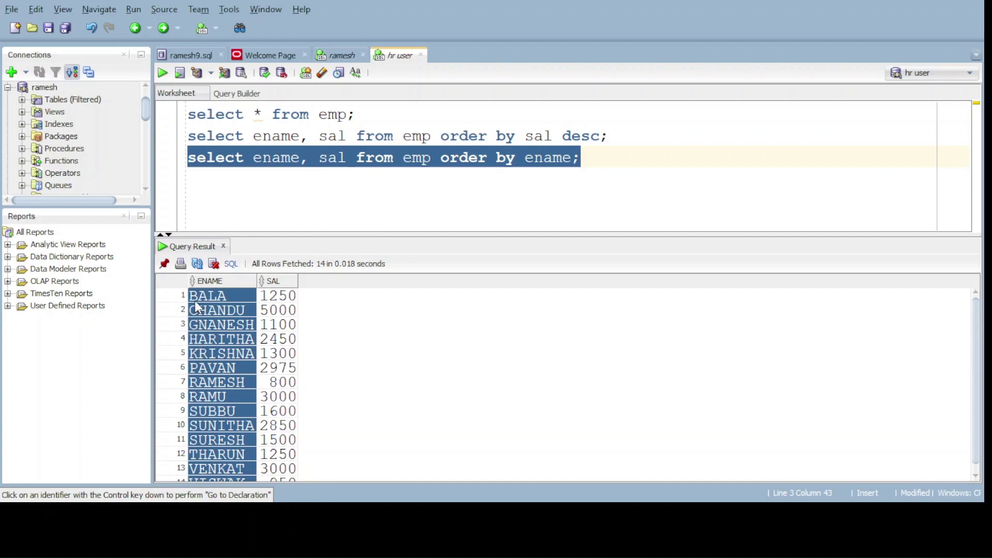
scroll(201, 388, down, 1)
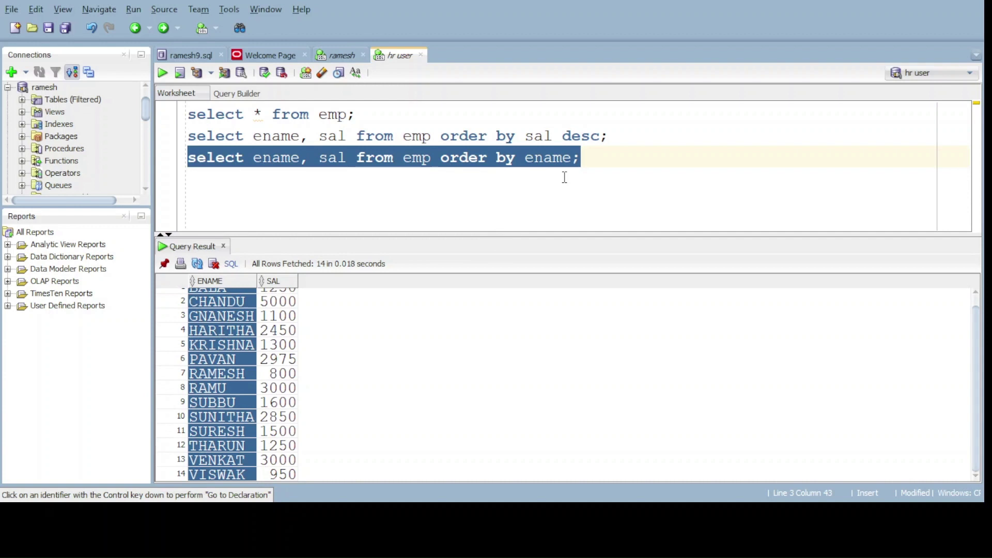
Change the third query to order by ename desc and run it, VISWAK listed first
click(589, 159)
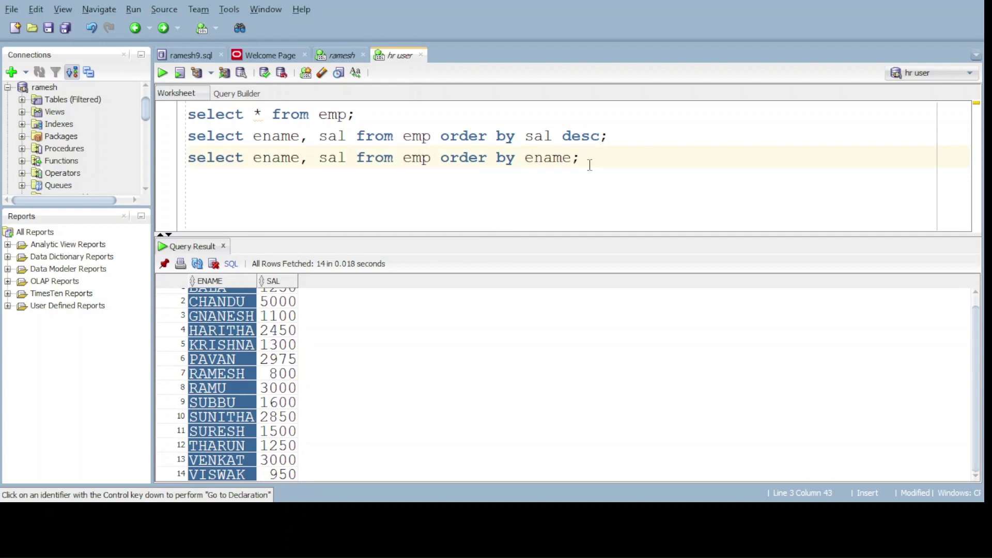
key(BackSpace)
text(desc;)
key(shift+Home)
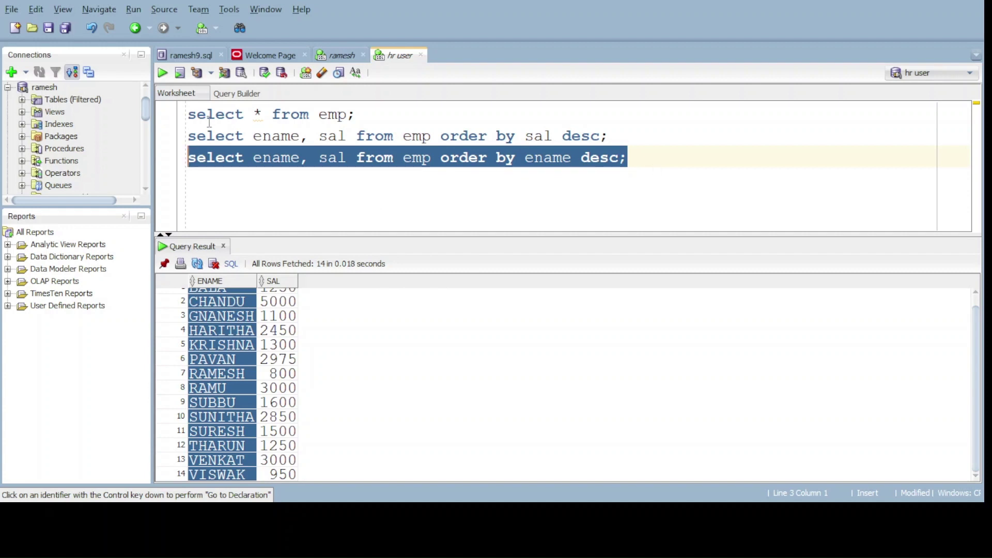
click(161, 72)
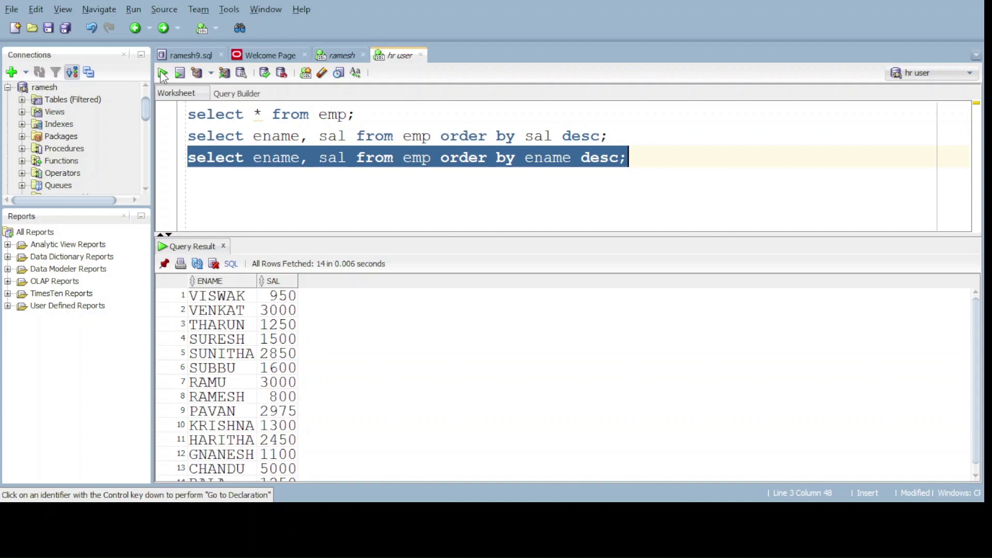
click(199, 297)
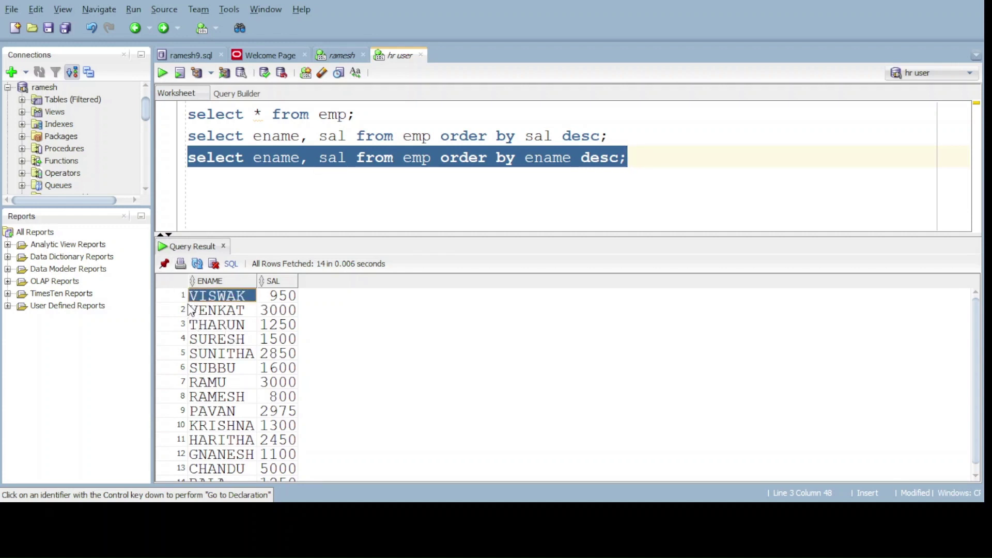
scroll(212, 310, down, 1)
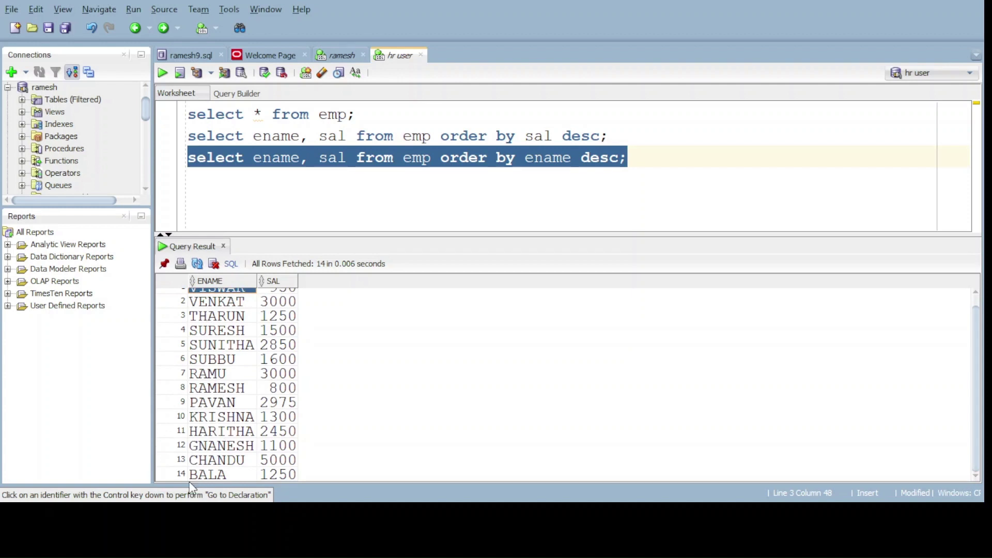
scroll(209, 403, up, 1)
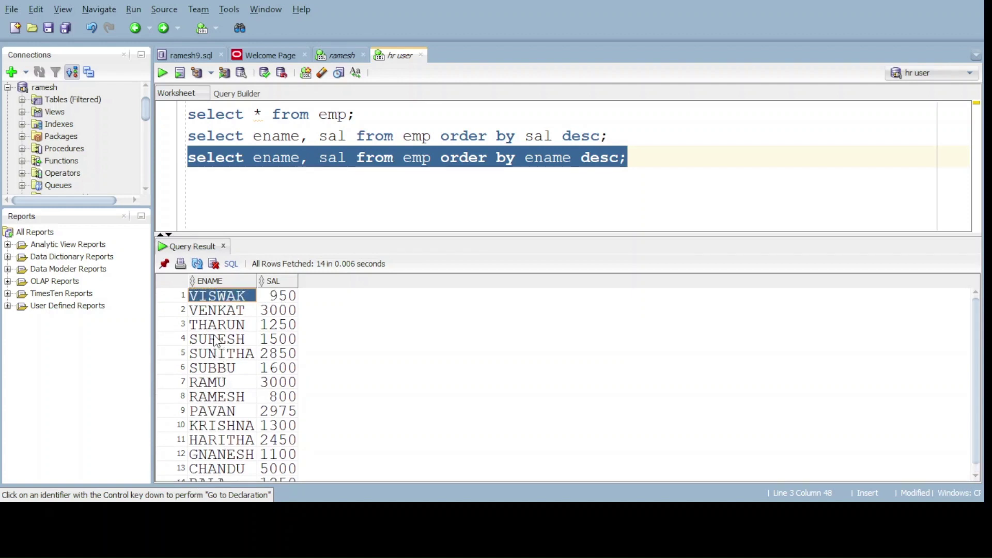
click(647, 199)
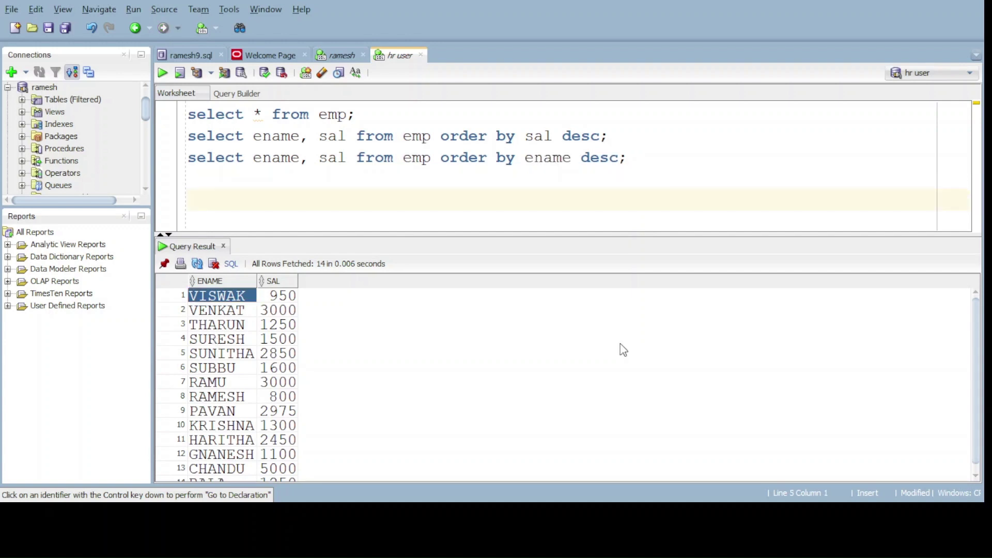
Write select * from emp order by deptno; on line 5 and select it
mouse_move(217, 280)
click(210, 280)
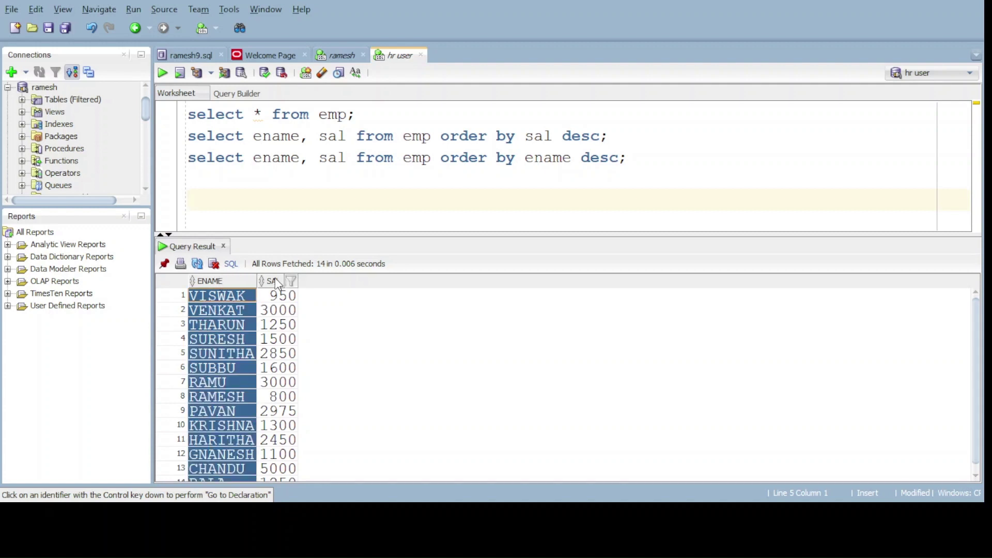
click(275, 281)
click(329, 202)
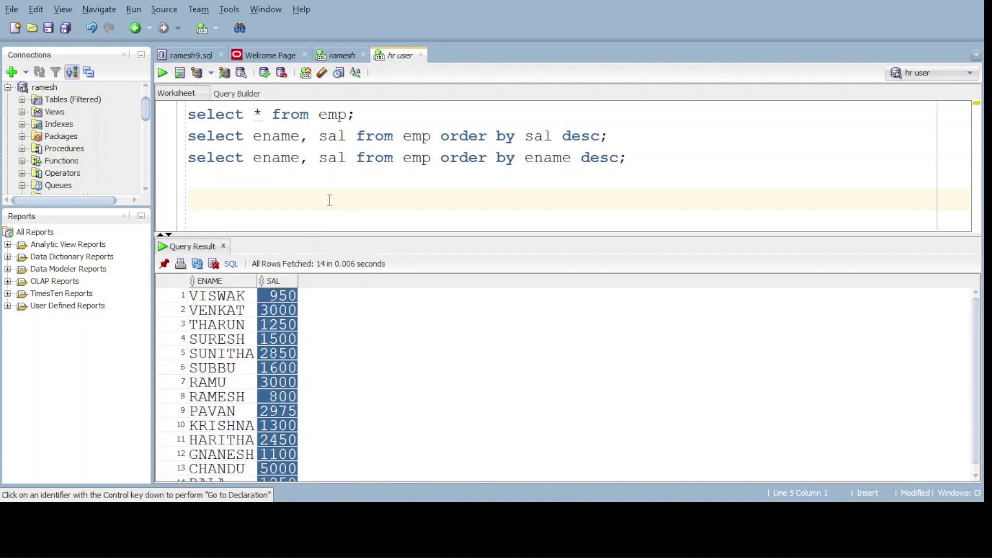
text(select *)
text( from emp or)
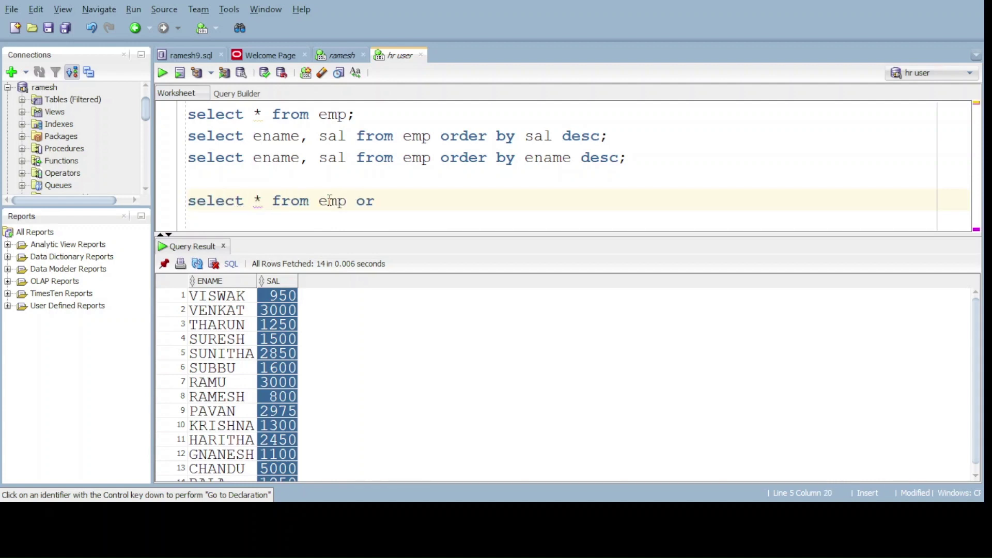
text(der b)
text(y deptn)
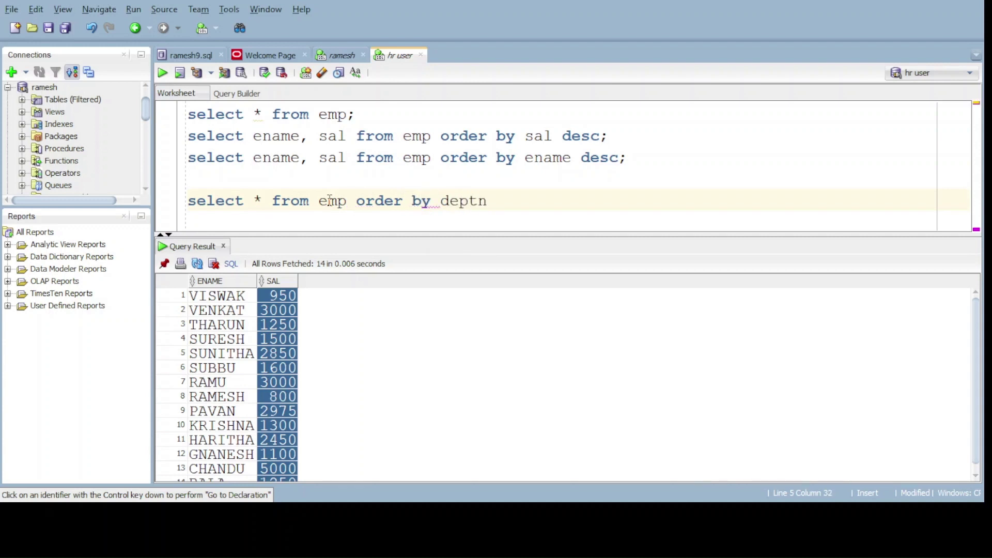
text(o;)
key(shift+Home)
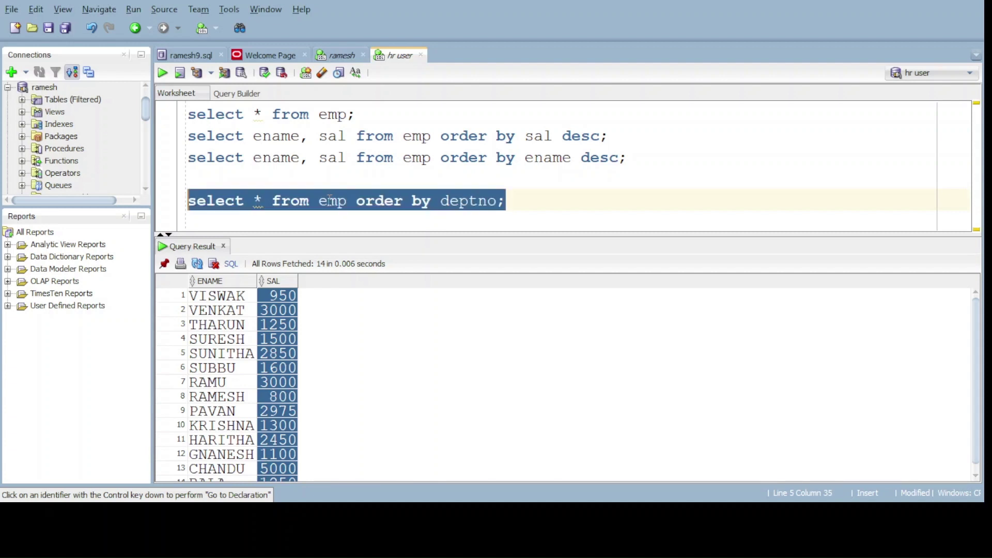
Run the deptno query, listing employees by departments 10, 20, then 30
click(163, 72)
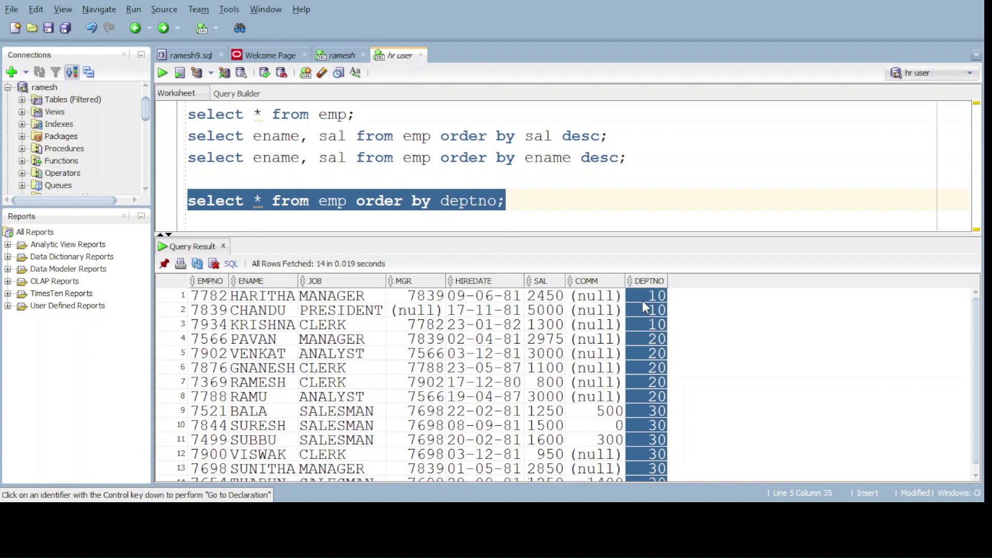
click(582, 204)
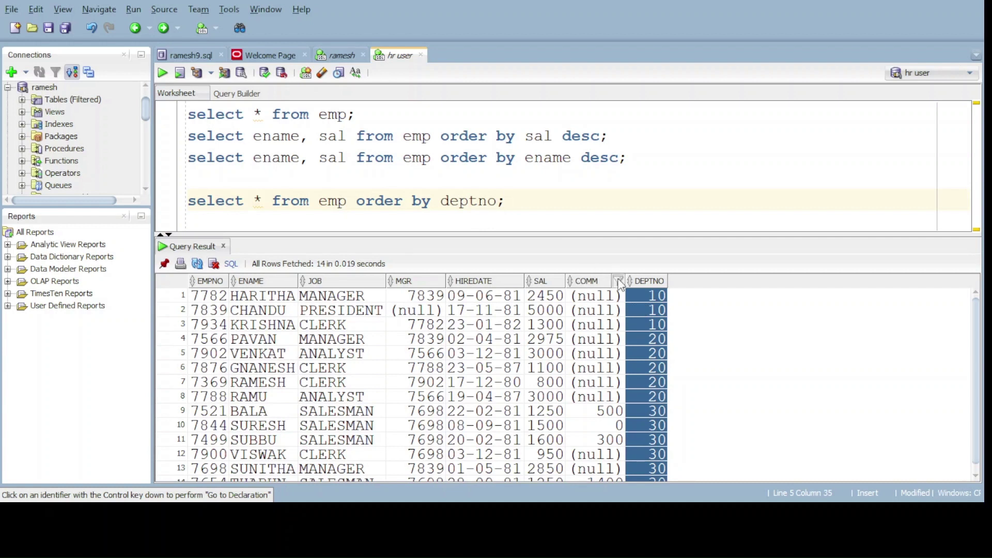
scroll(634, 322, down, 1)
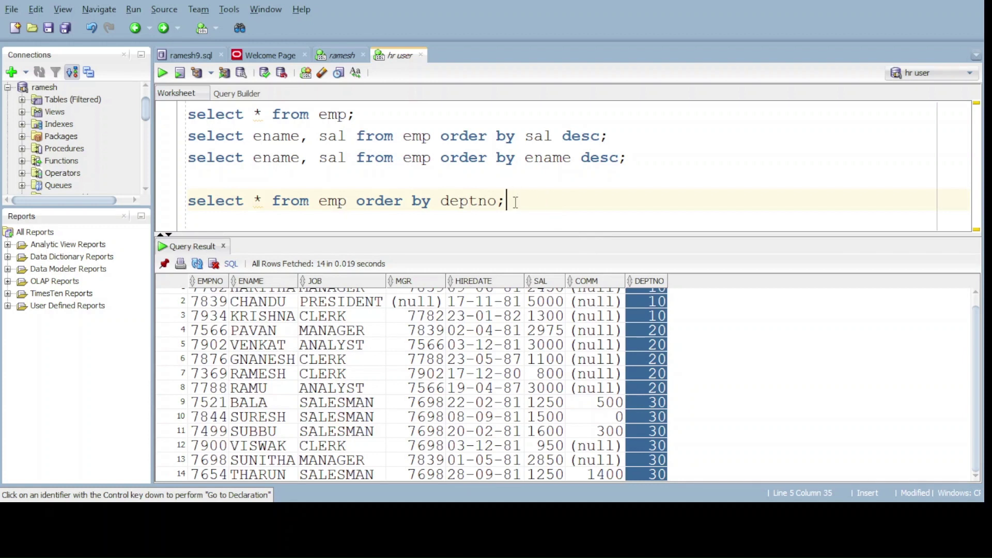
key(BackSpace)
text(desc;)
key(ctrl+Return)
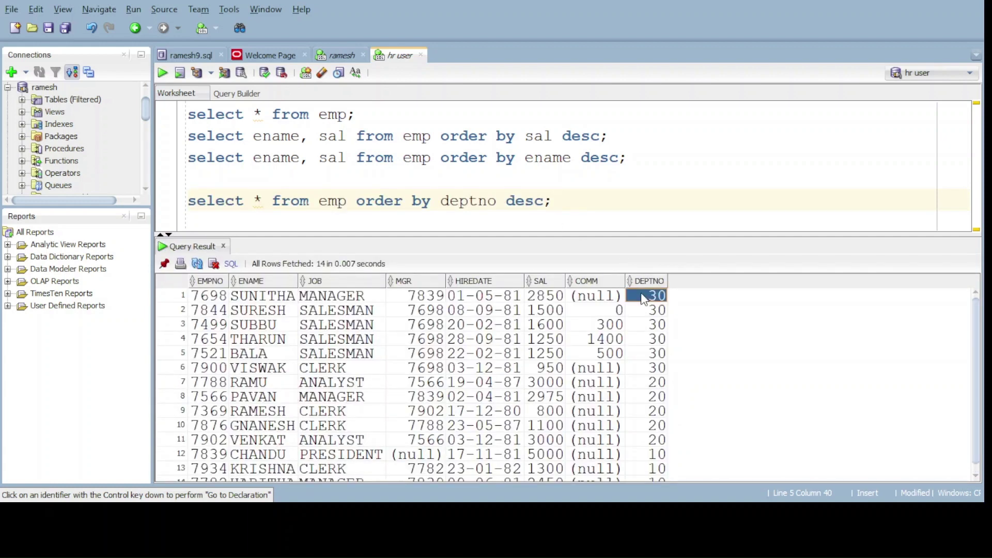
scroll(640, 319, down, 1)
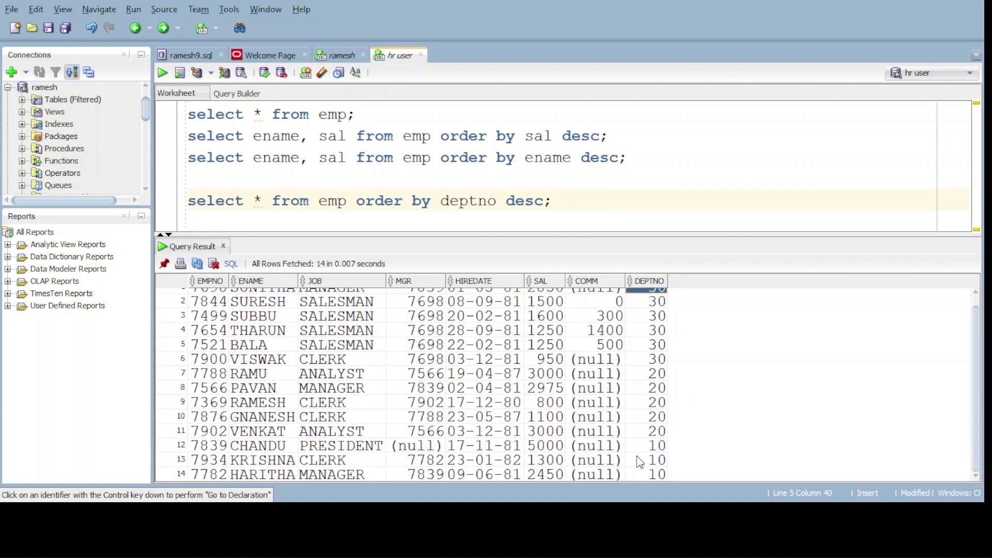
click(650, 473)
scroll(643, 348, up, 1)
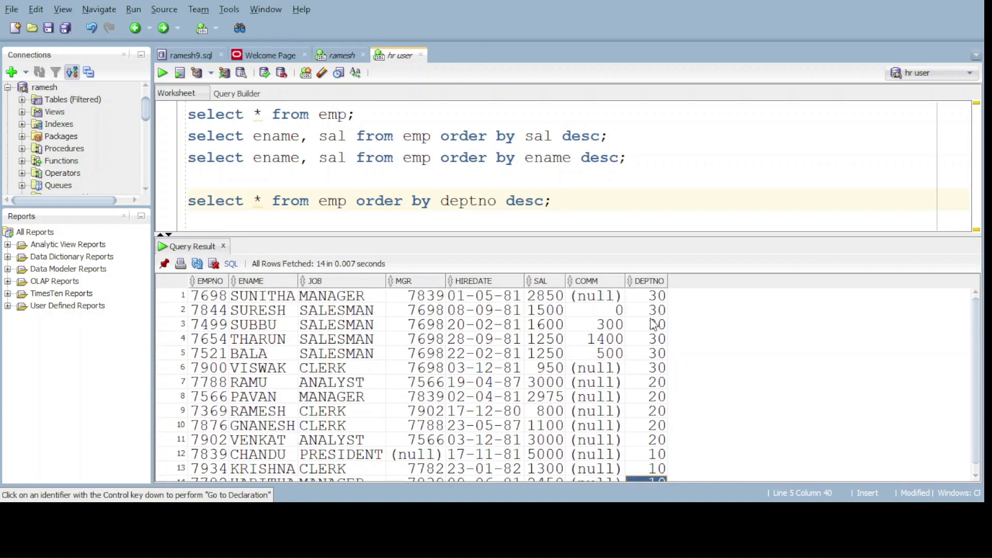
click(610, 203)
triple_click(463, 201)
click(464, 201)
double_click(464, 201)
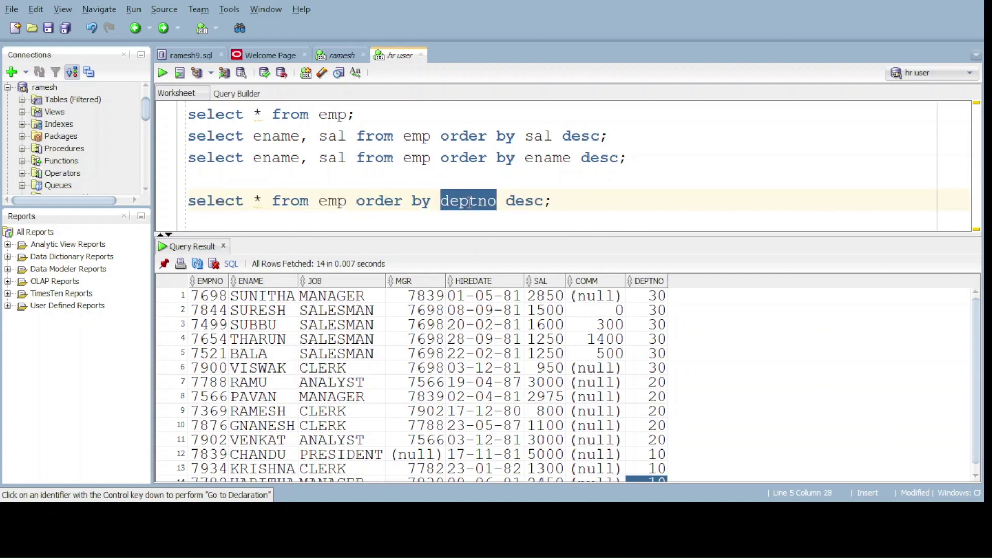
click(561, 201)
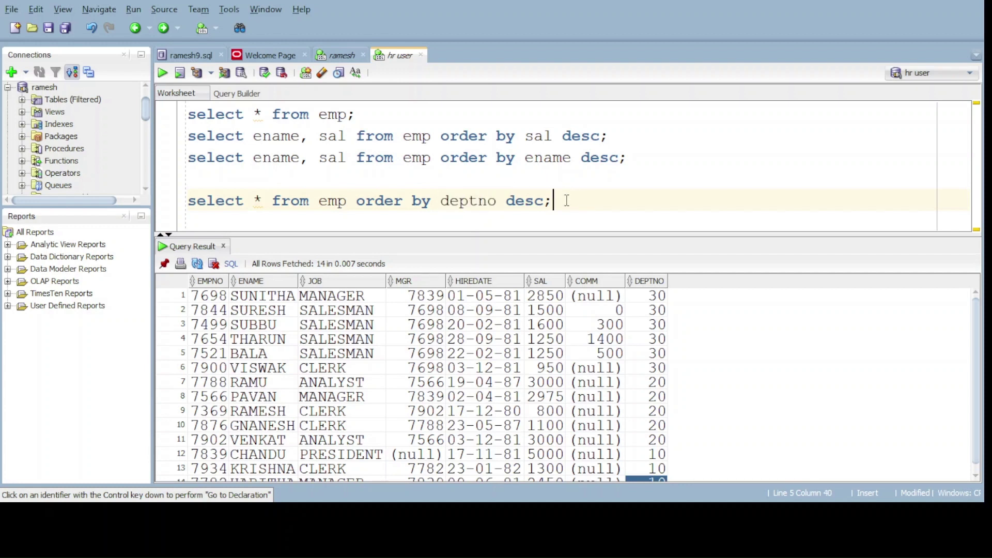
Write select * from emp order by ename, sal; on a new line and select it
key(Return)
text(elect )
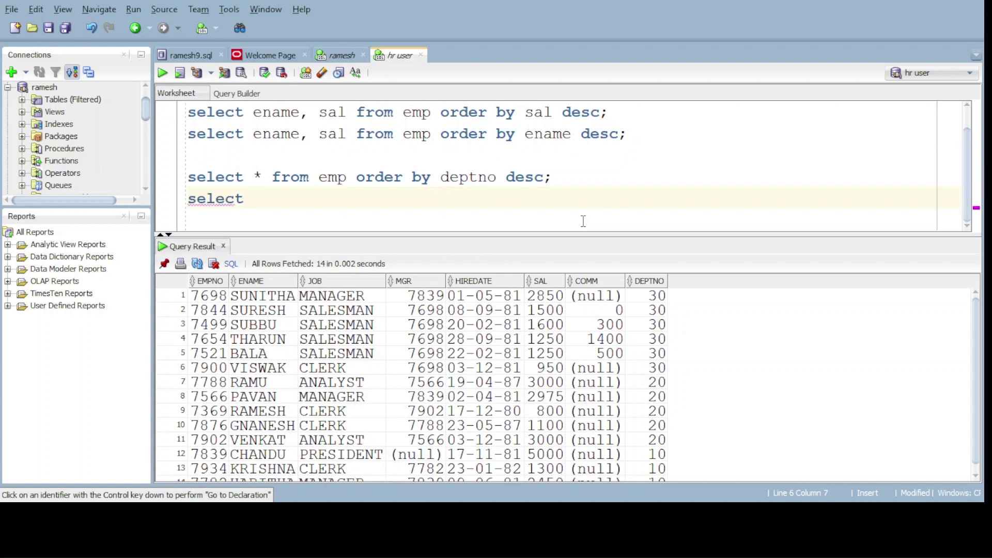
text(* from )
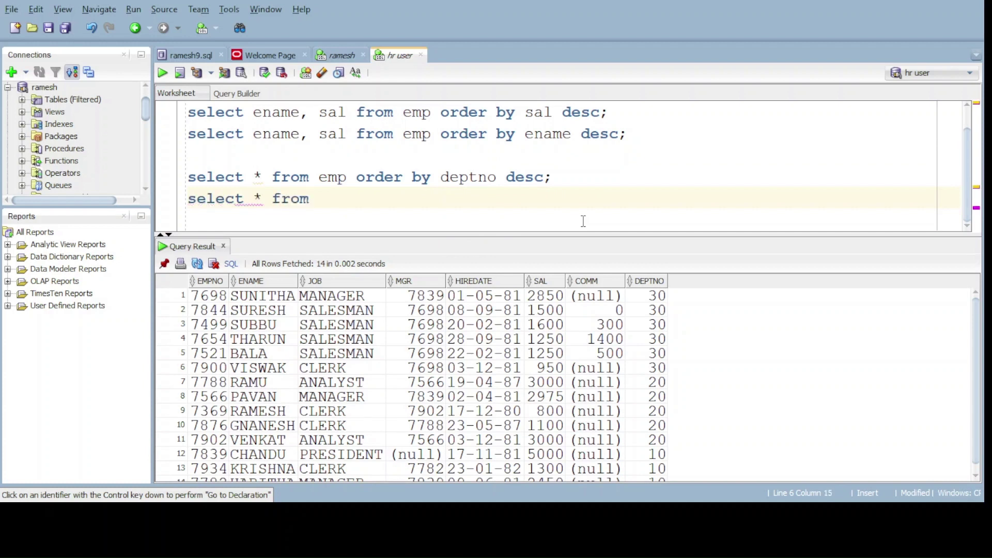
text(emp order)
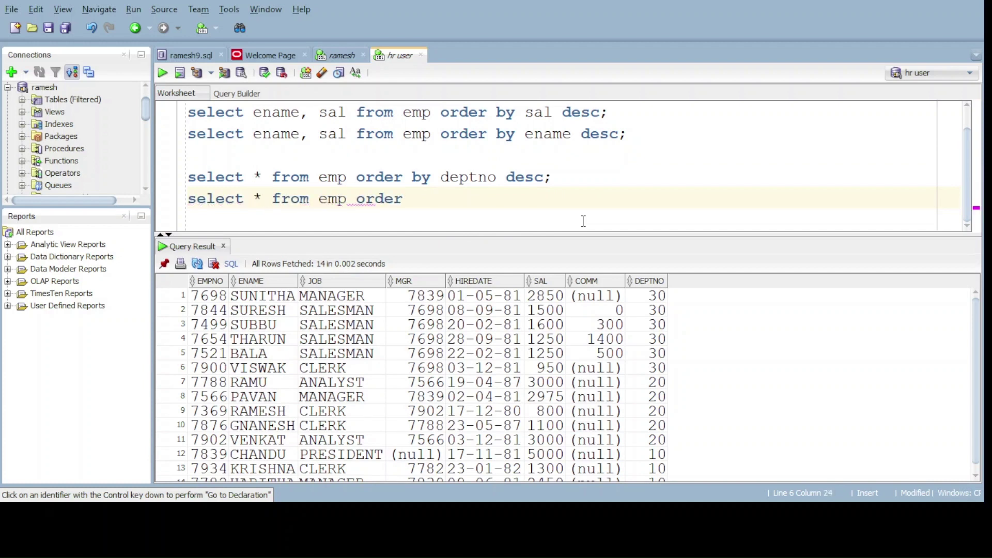
text( by )
text(en)
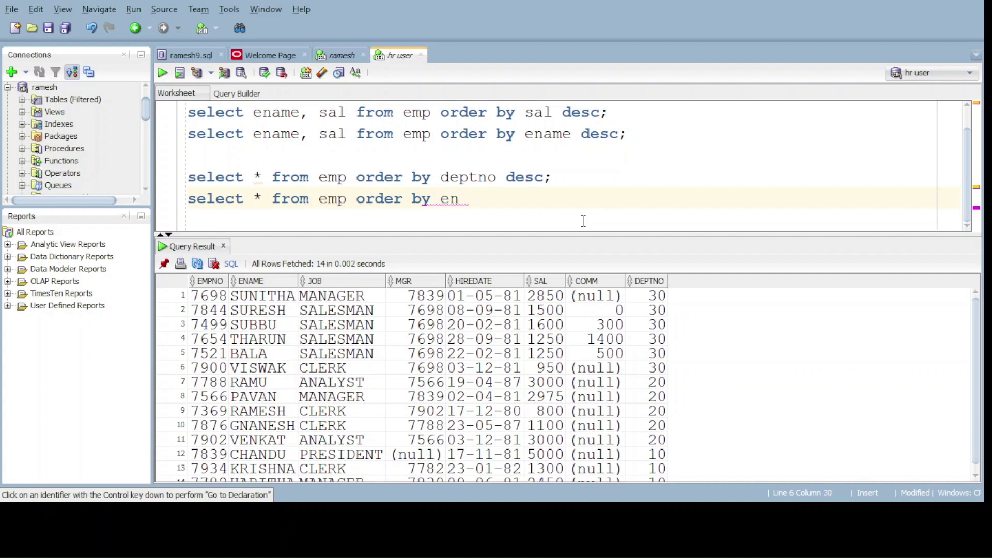
text(ame, )
text(sal)
text(;)
key(shift+Home)
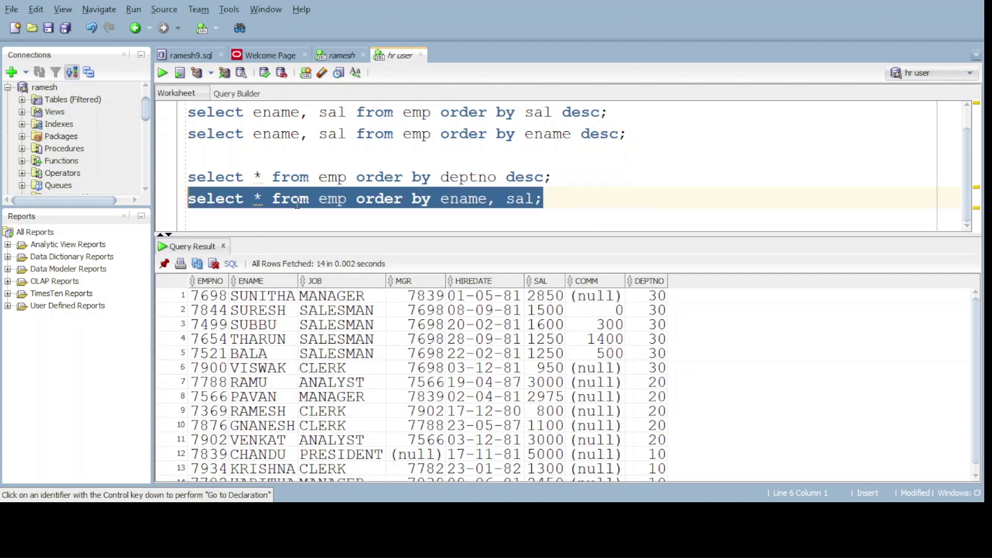
Run the ename, sal query and review the ENAME and SAL columns, BALA first
click(161, 75)
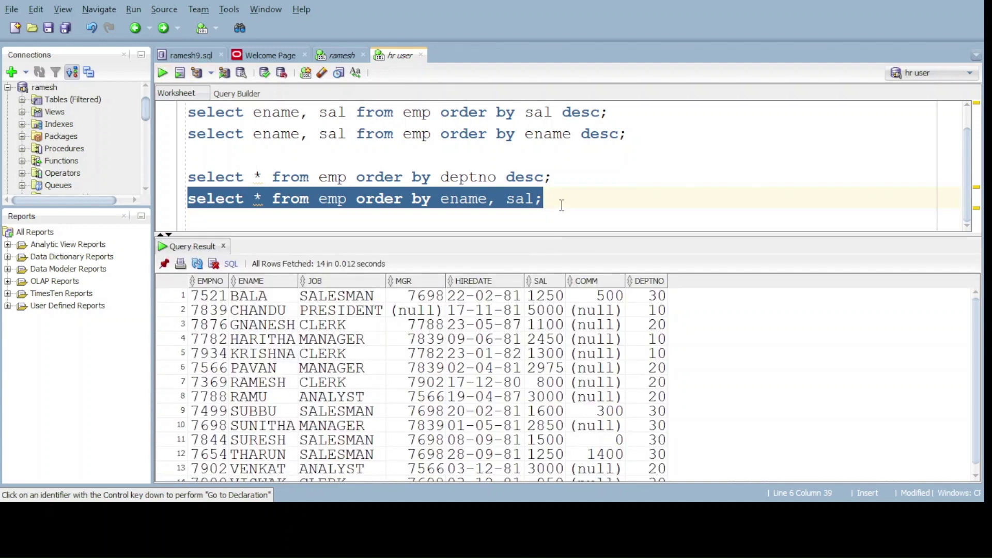
click(562, 205)
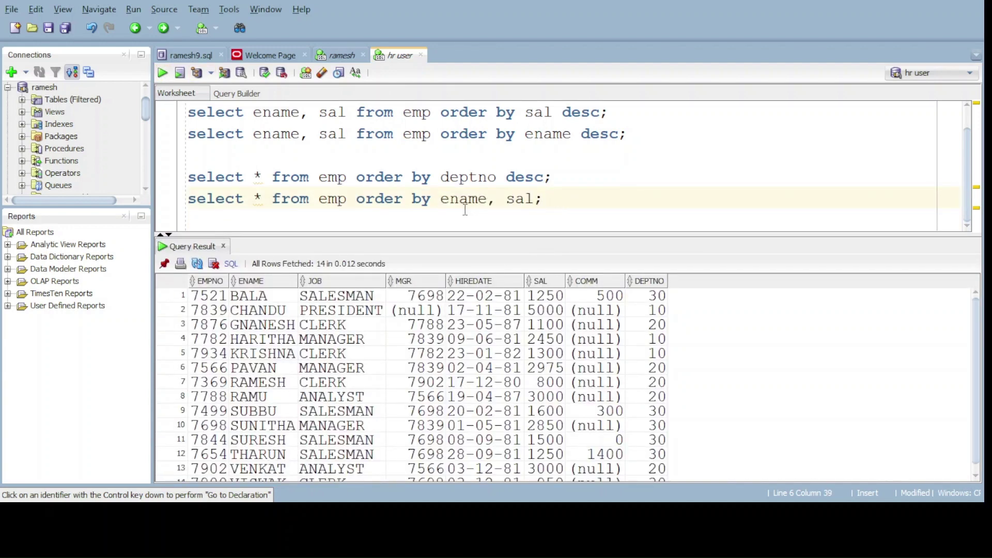
click(257, 281)
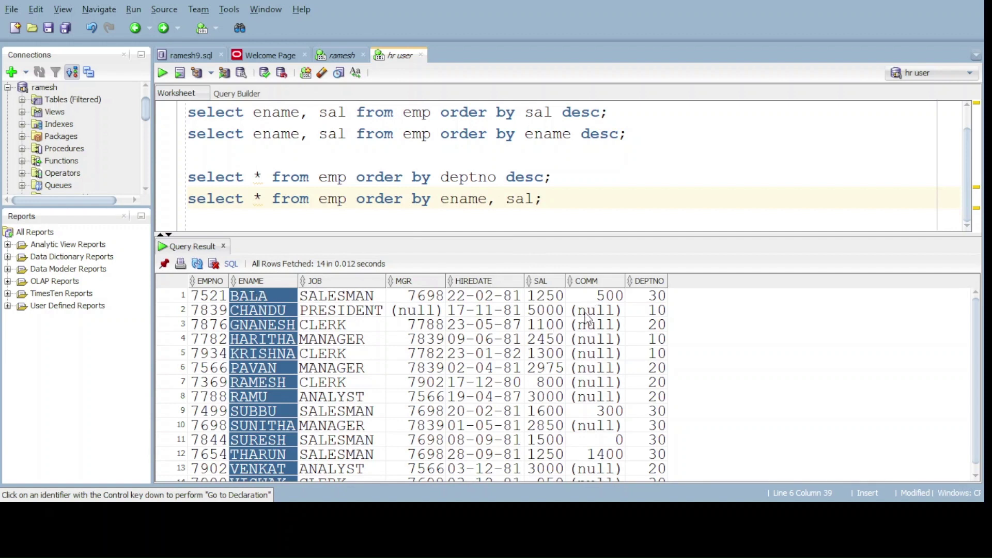
click(540, 280)
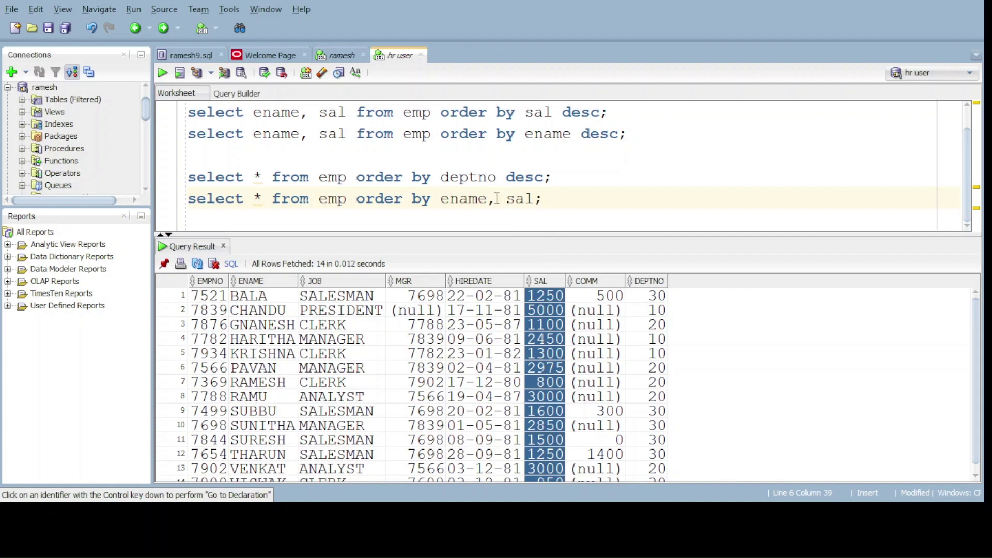
Swap the fifth query's sort columns to order by sal, ename and select it
double_click(478, 198)
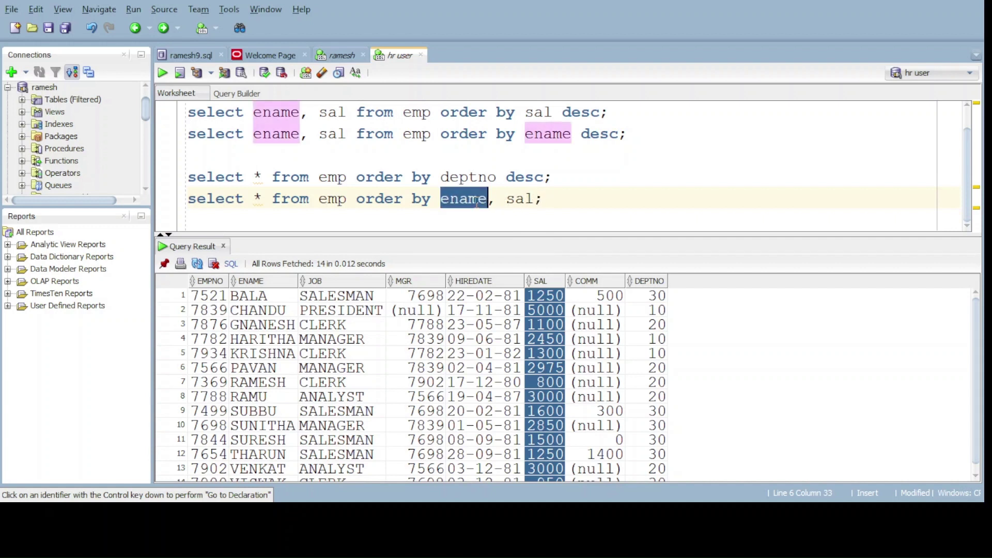
text(sal)
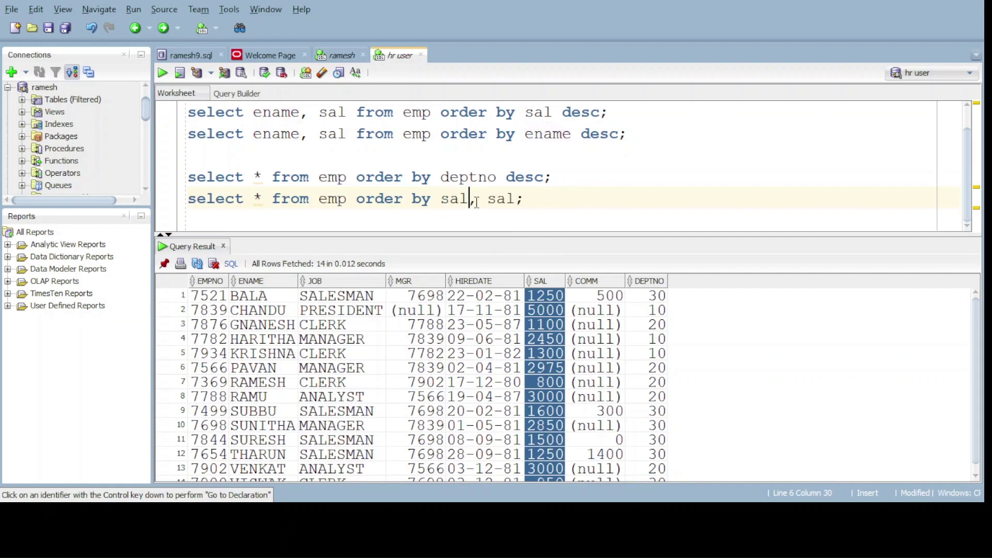
key(Right)
key(Right)
key(Right)
key(Delete)
key(Delete)
key(Delete)
text(ename)
key(Right)
key(shift+Home)
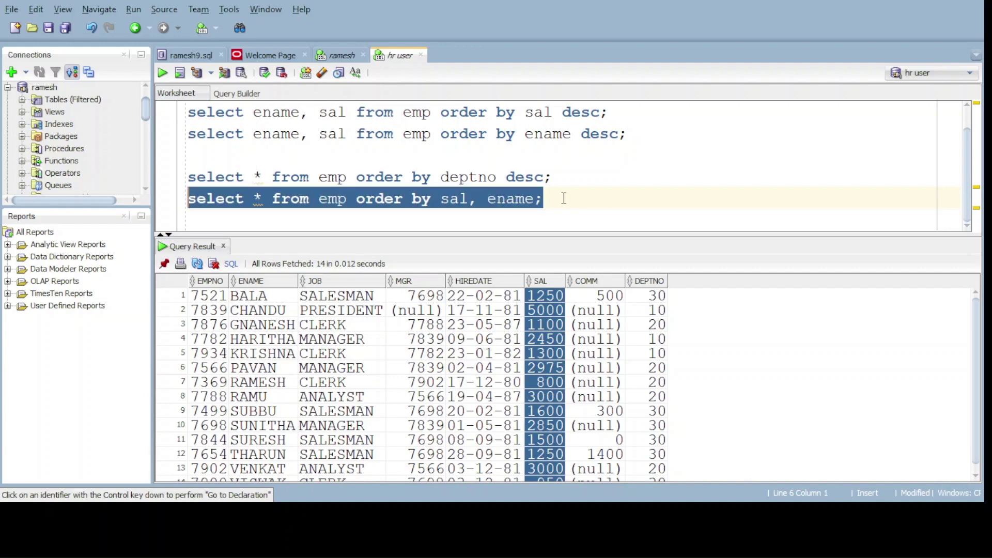
key(shift+Down)
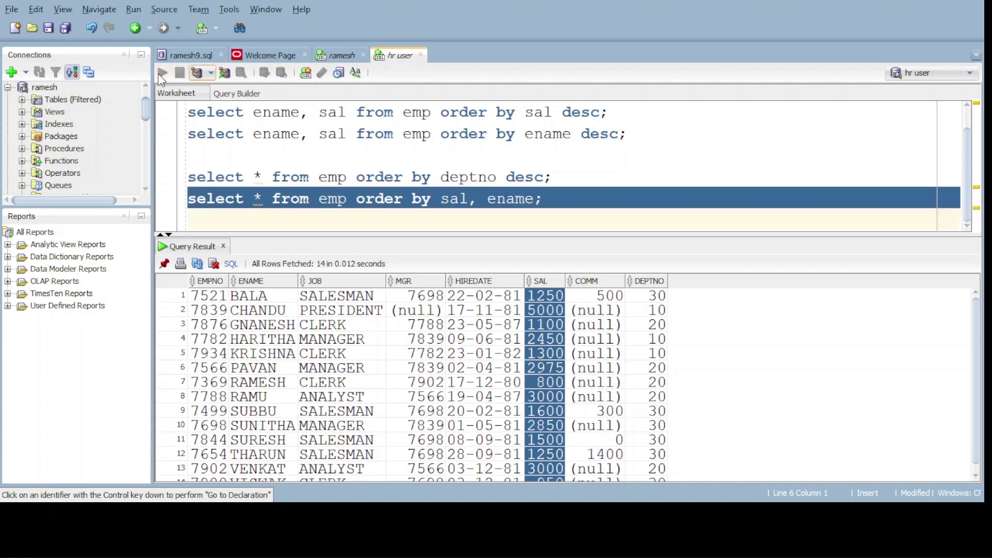
Run the sal, ename query and review the ENAME and SAL columns, RAMESH 800 first
click(161, 73)
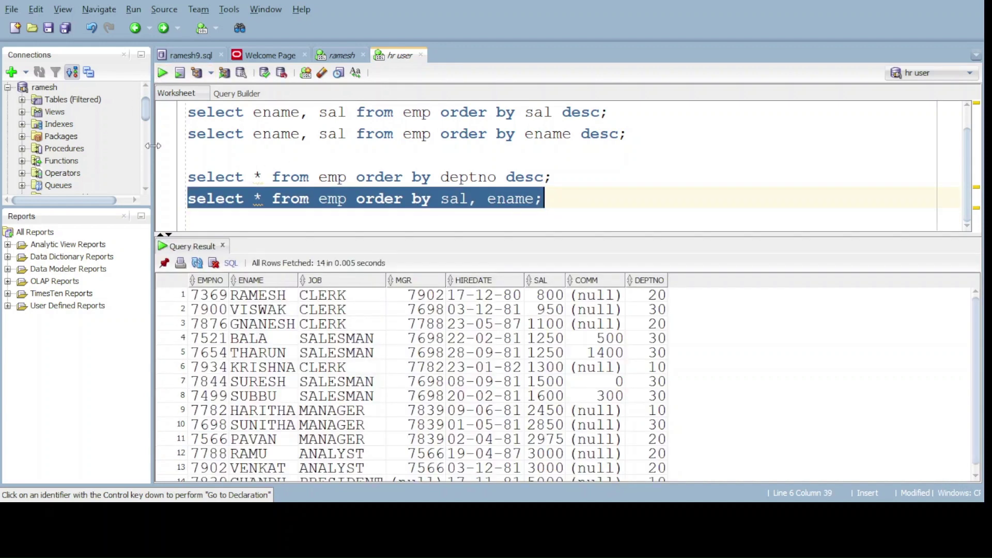
click(250, 280)
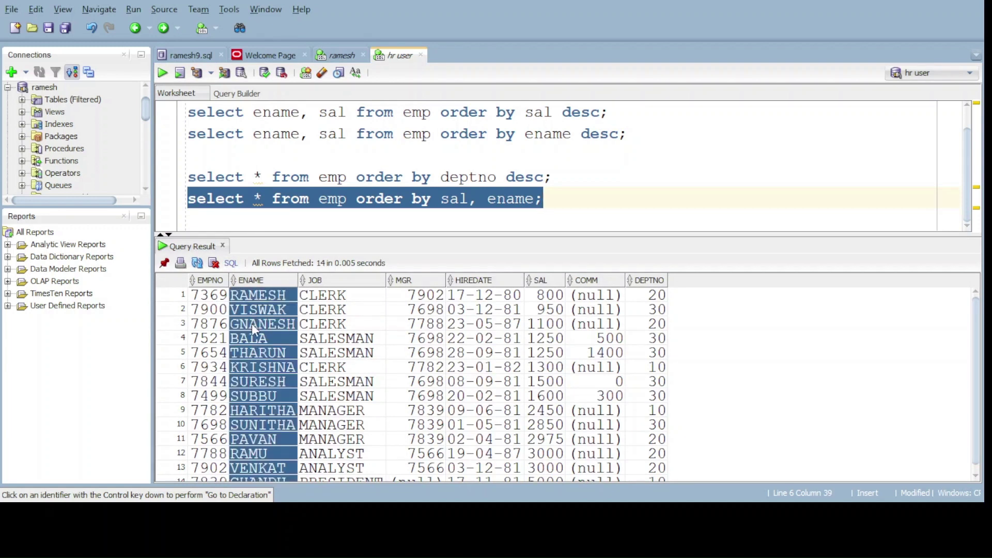
click(540, 280)
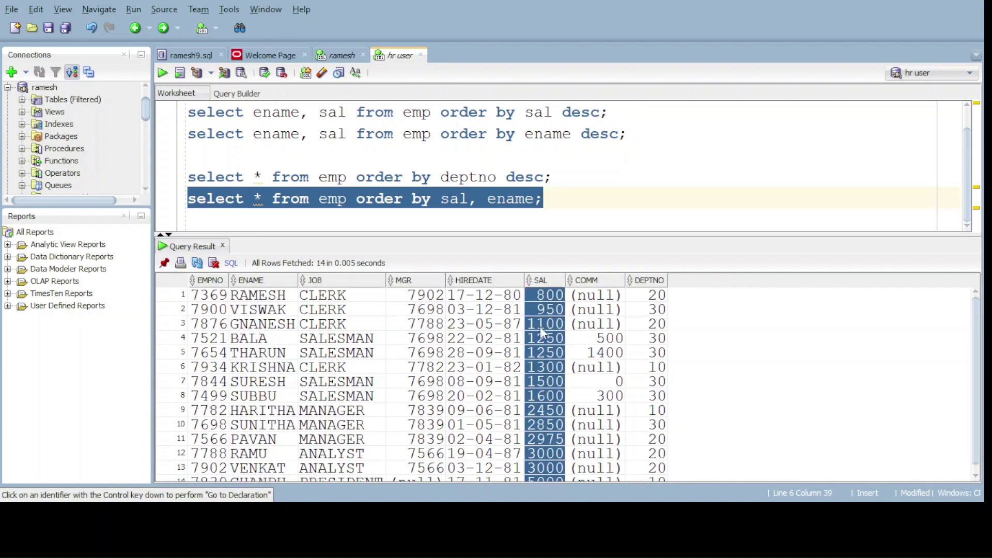
click(560, 201)
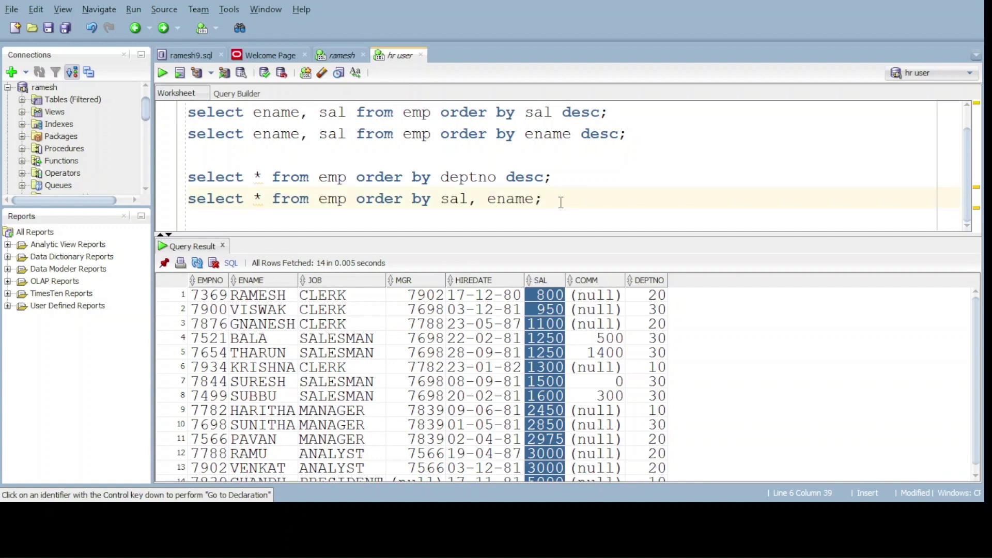